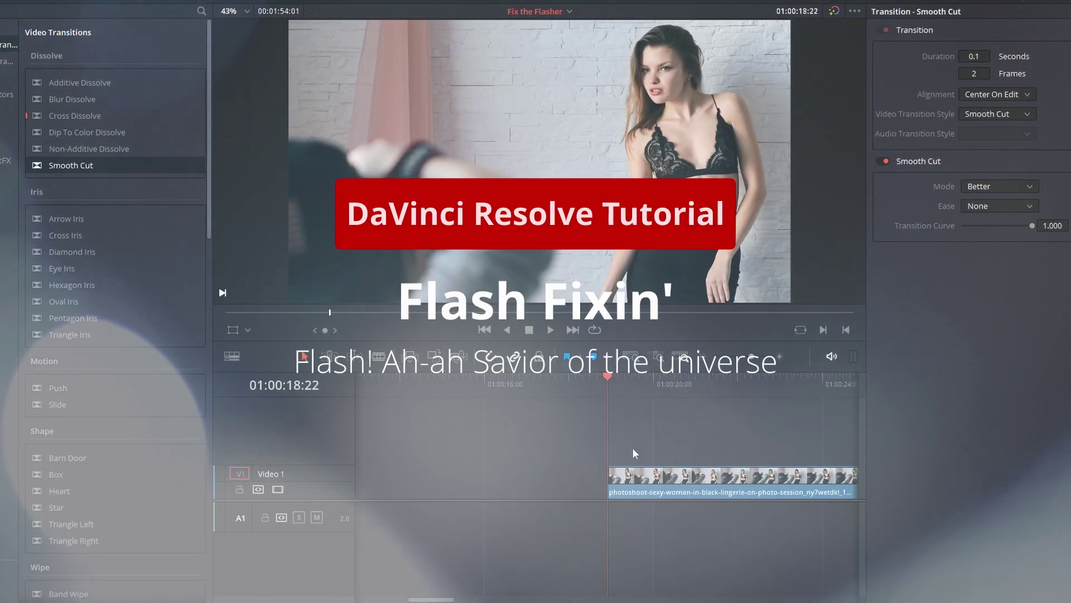
- Preview the fashion clip's Smooth Cut, then bring up the wedding clip on the Fix the Flasher timeline
drag(631, 380, 624, 381)
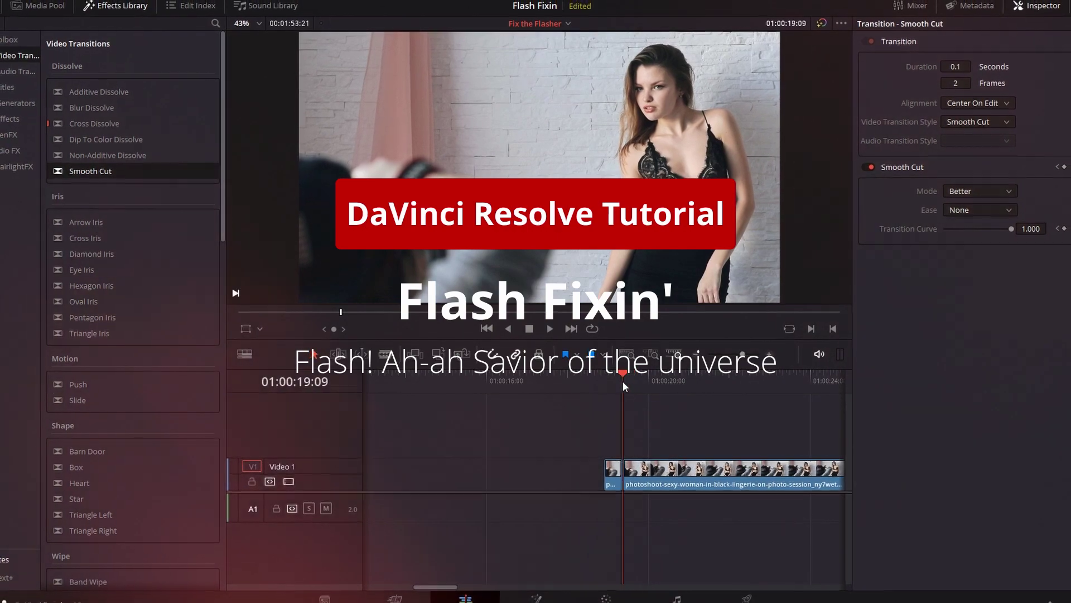
right_click(134, 170)
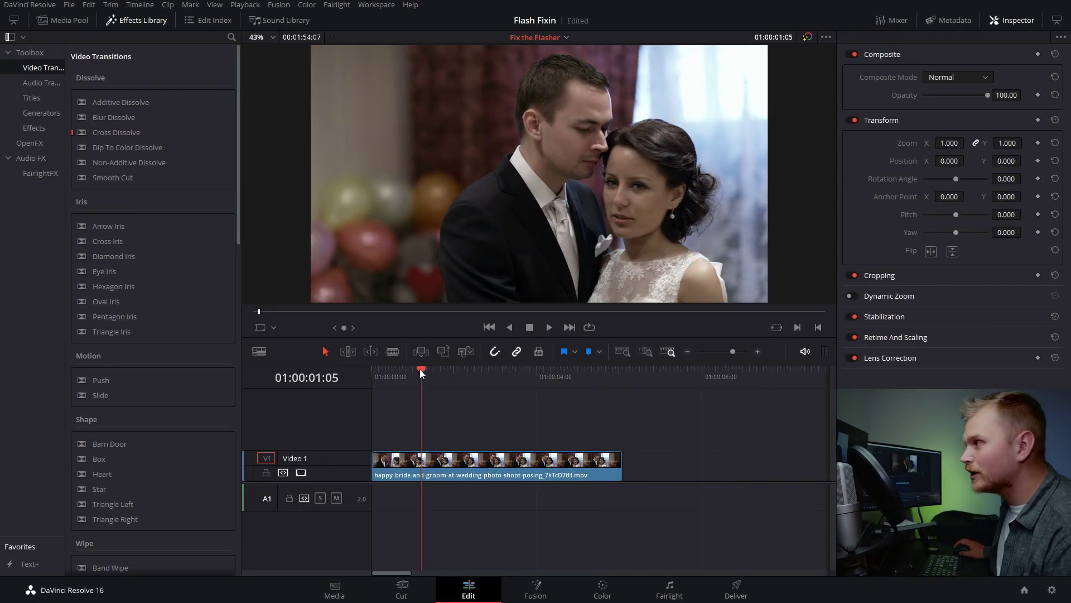
drag(420, 372, 424, 372)
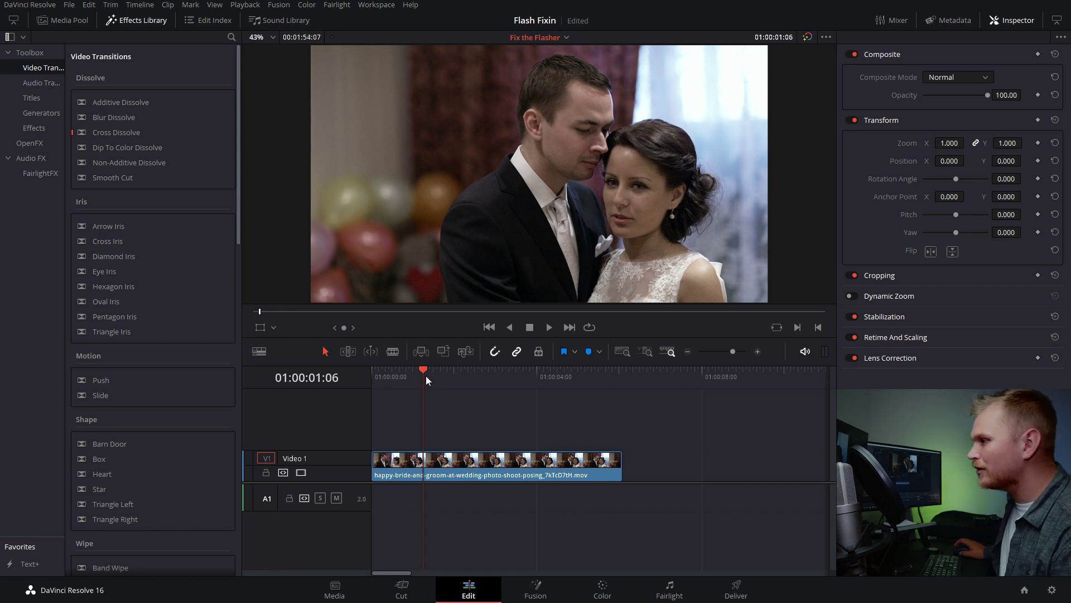
- Play the wedding clip to spot the flash, then return to 01:00:02:08
key(space)
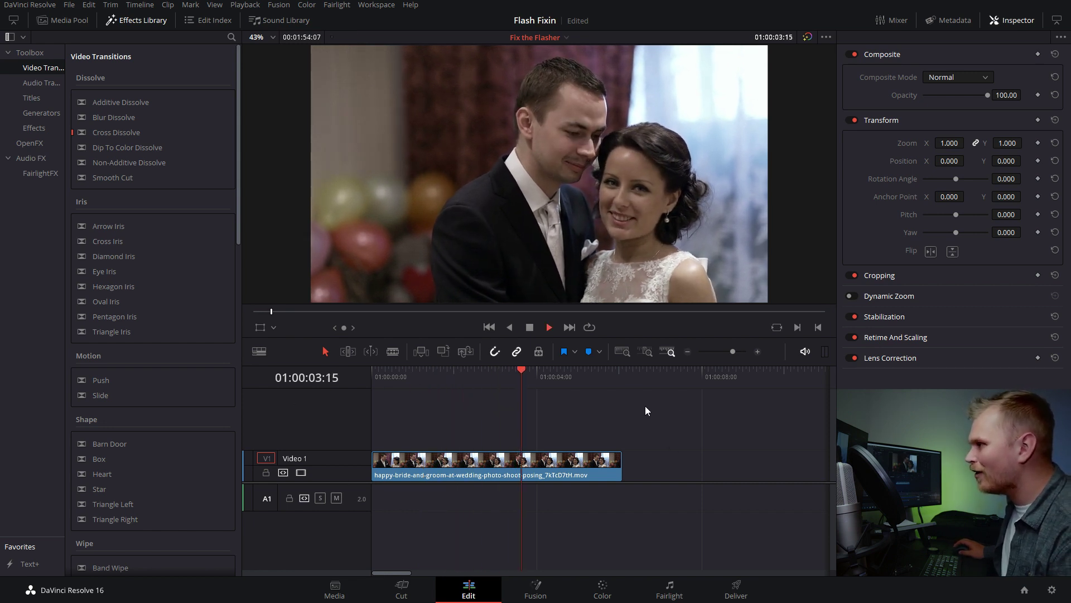
click(457, 374)
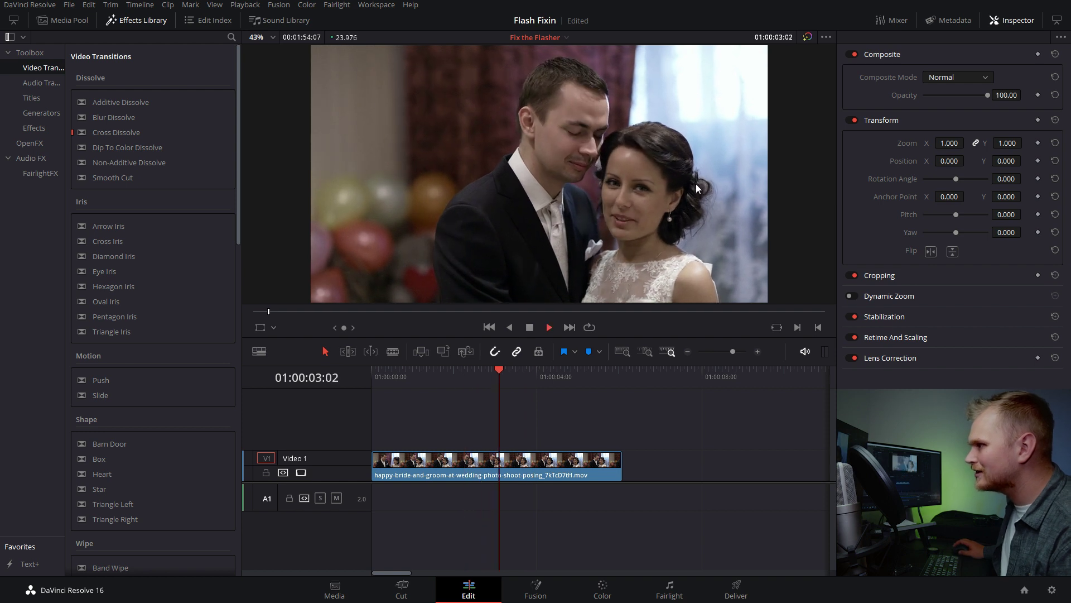
key(space)
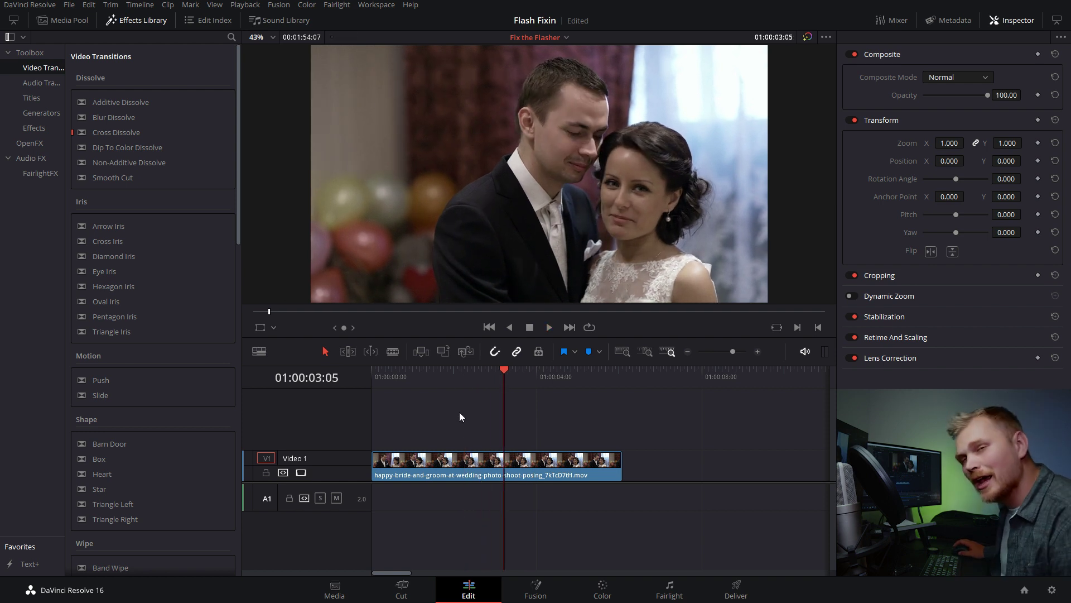
click(468, 381)
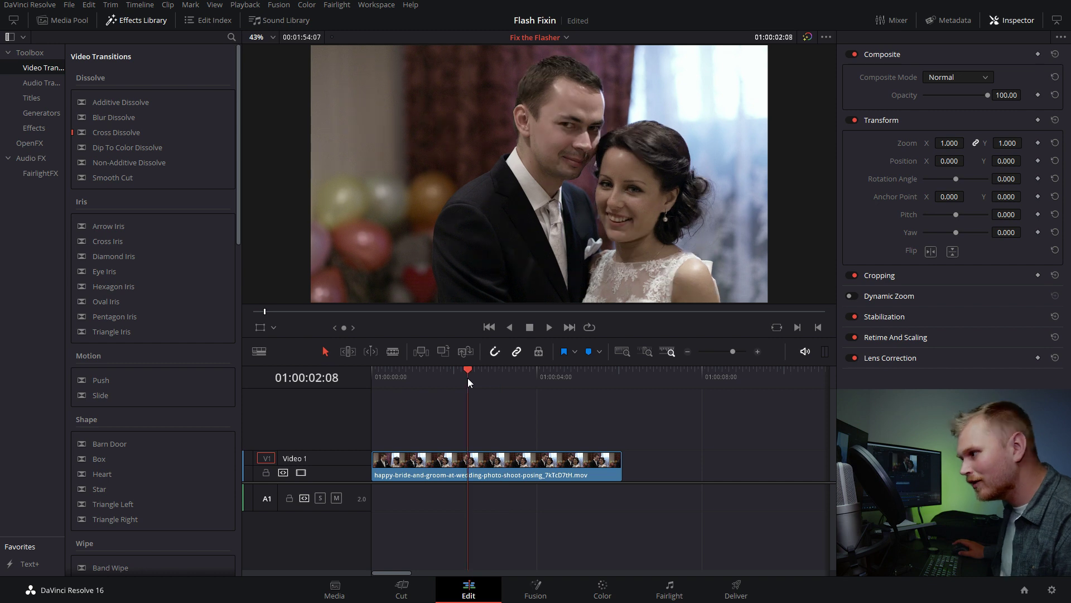
- Select the wedding clip and step back to 01:00:02:19, the last clean frame
click(476, 467)
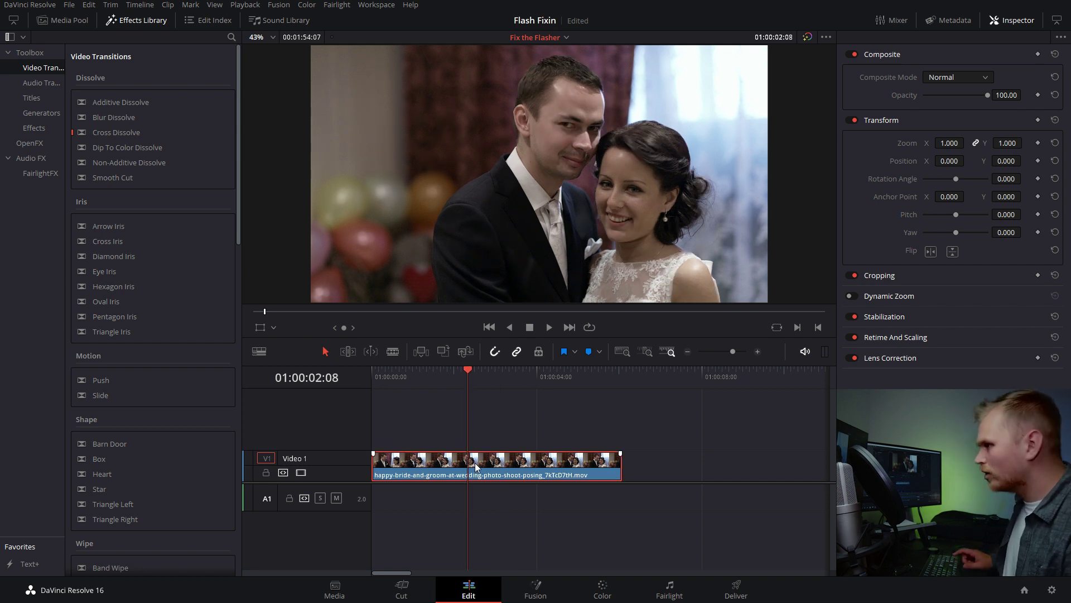
key(space)
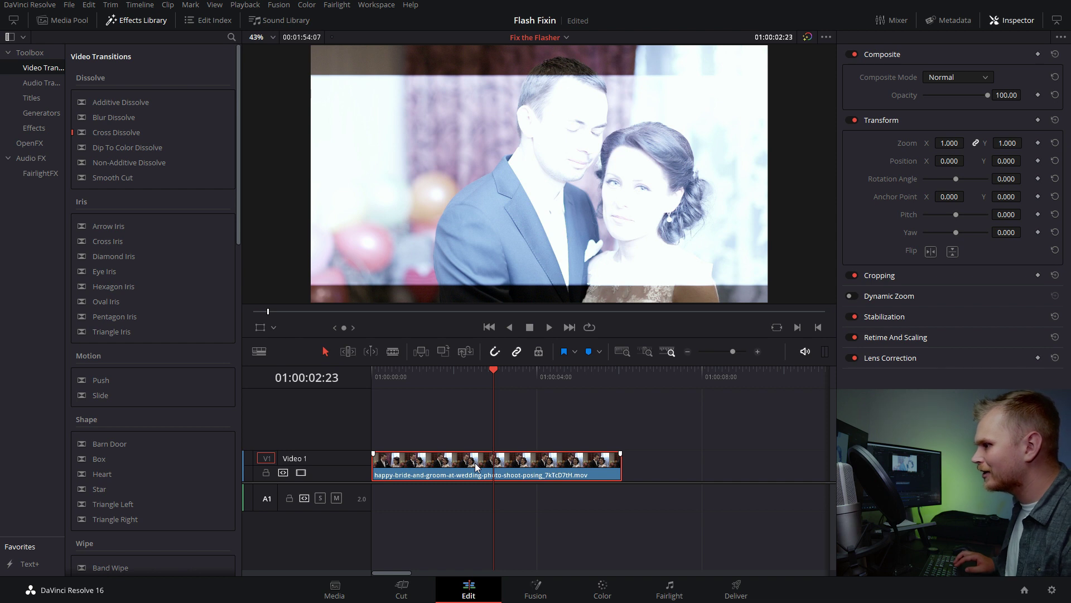
key(Left)
key(Left)
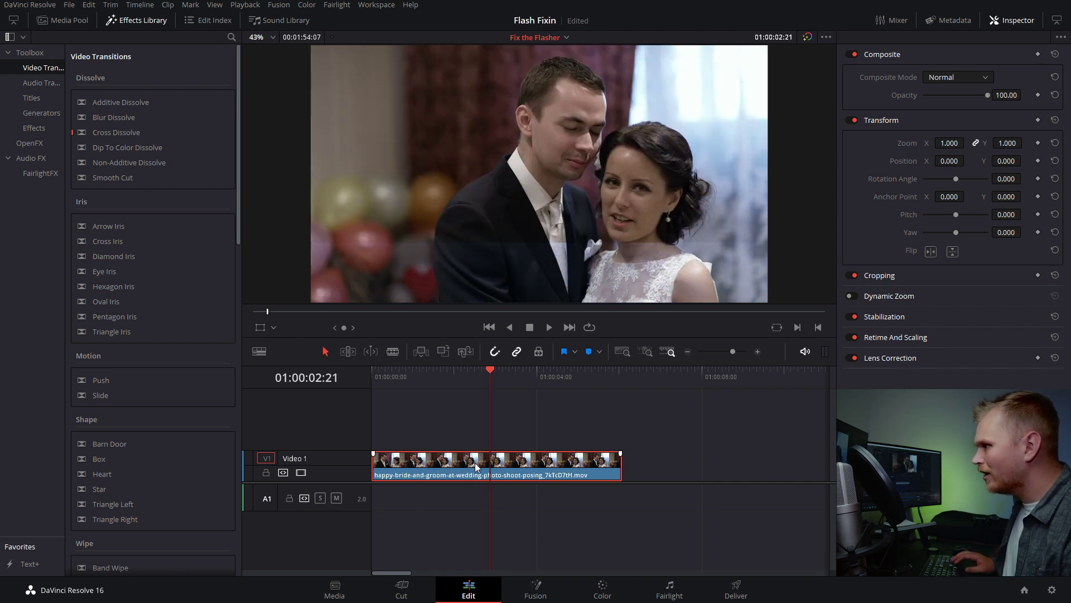
key(Left)
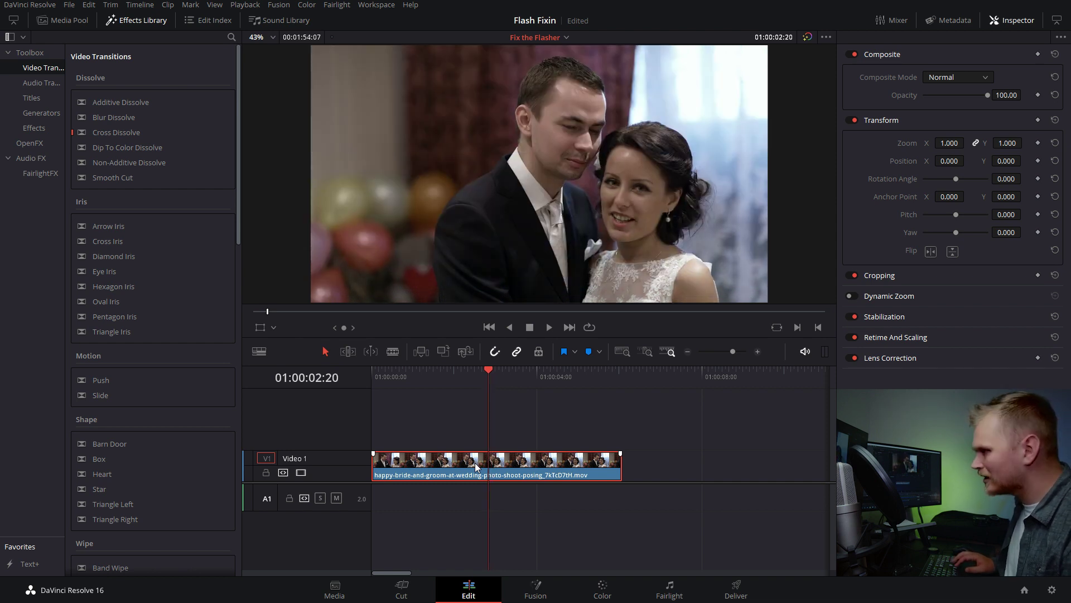
key(Left)
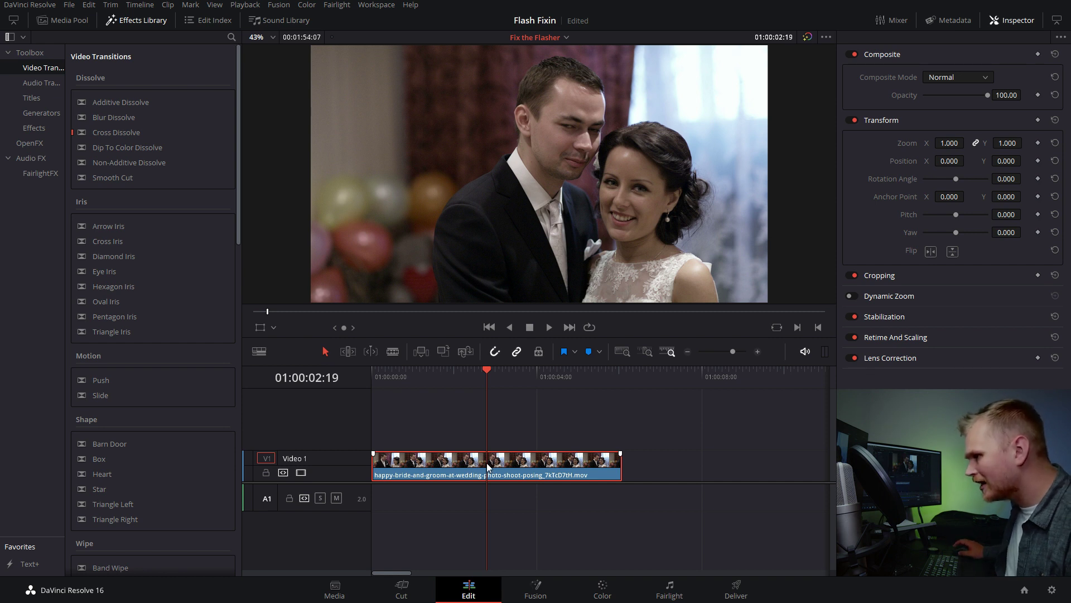
- Blade the wedding clip at the playhead and step forward past the flash frames
click(495, 467)
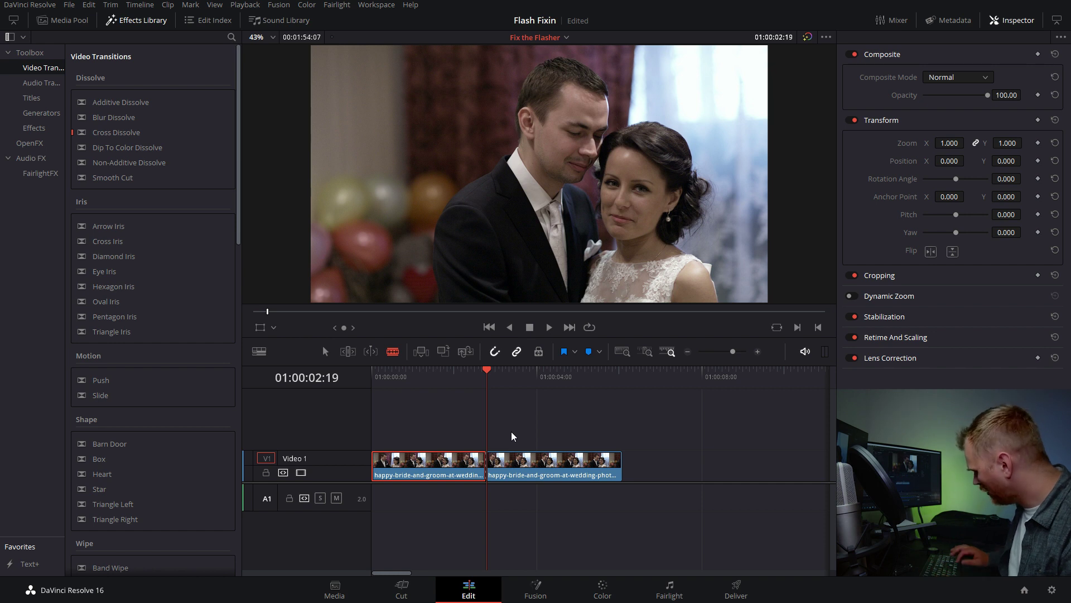
key(Right)
key(Right)
key(Right)
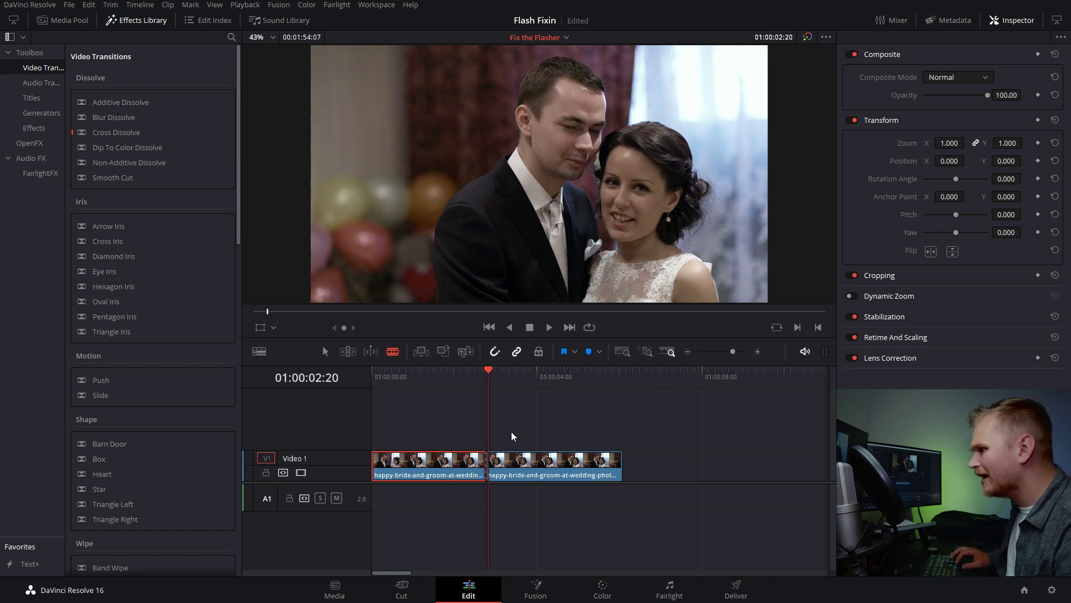
key(Right)
key(Right)
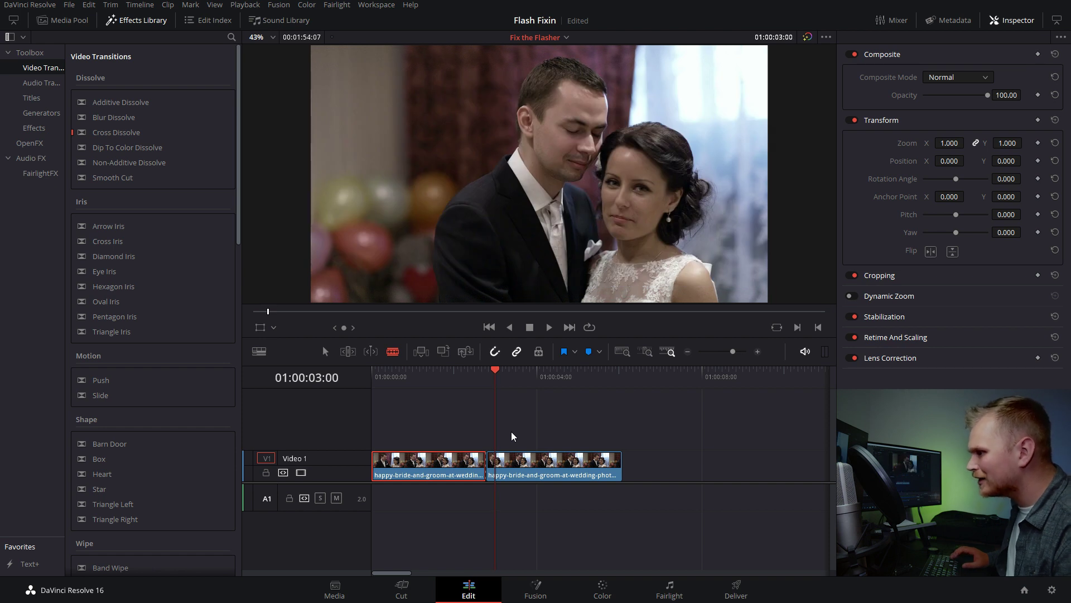
key(Right)
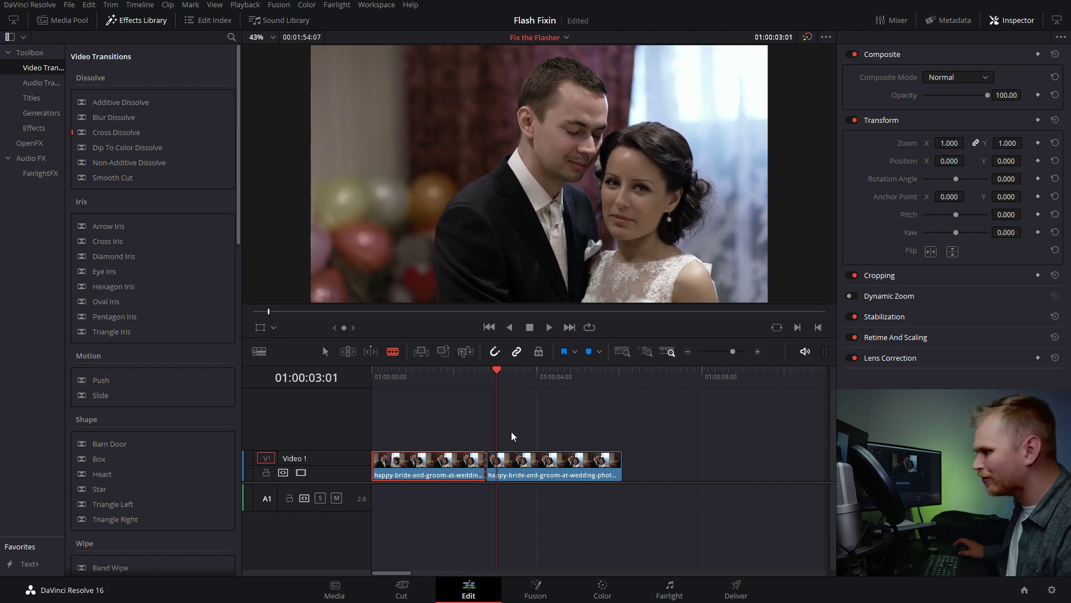
- Ripple-trim the flash frames off the second clip's head and check the new cut
key(a)
click(528, 470)
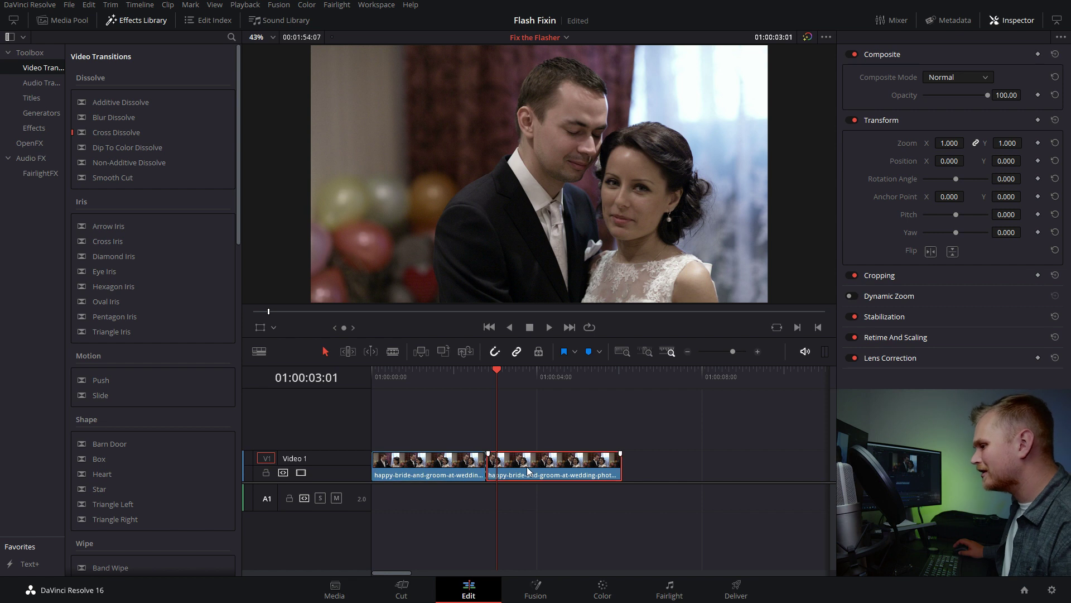
key(ctrl+shift+bracketleft)
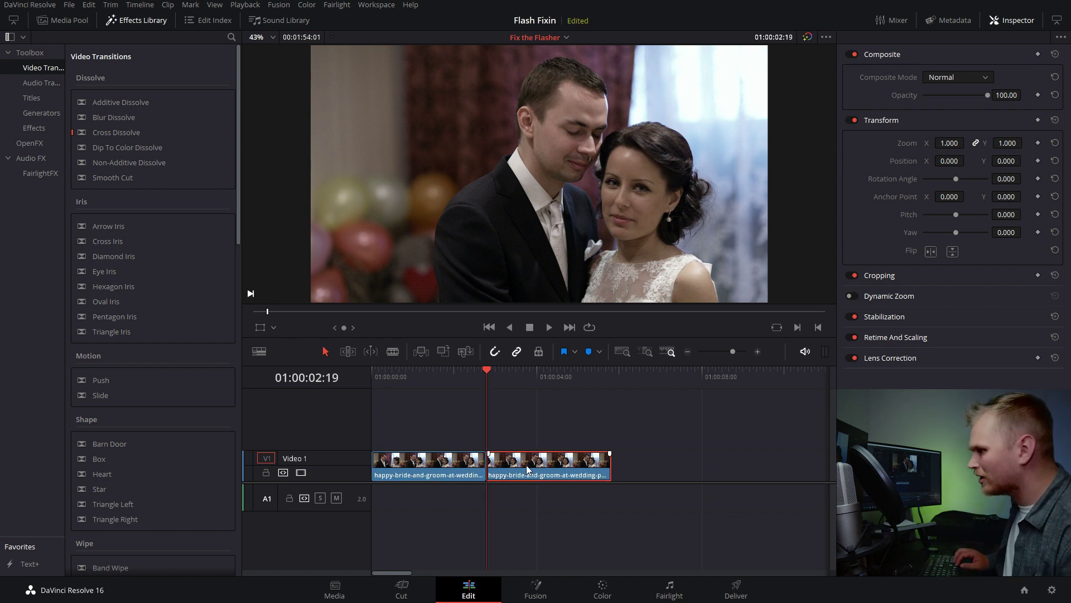
key(Left)
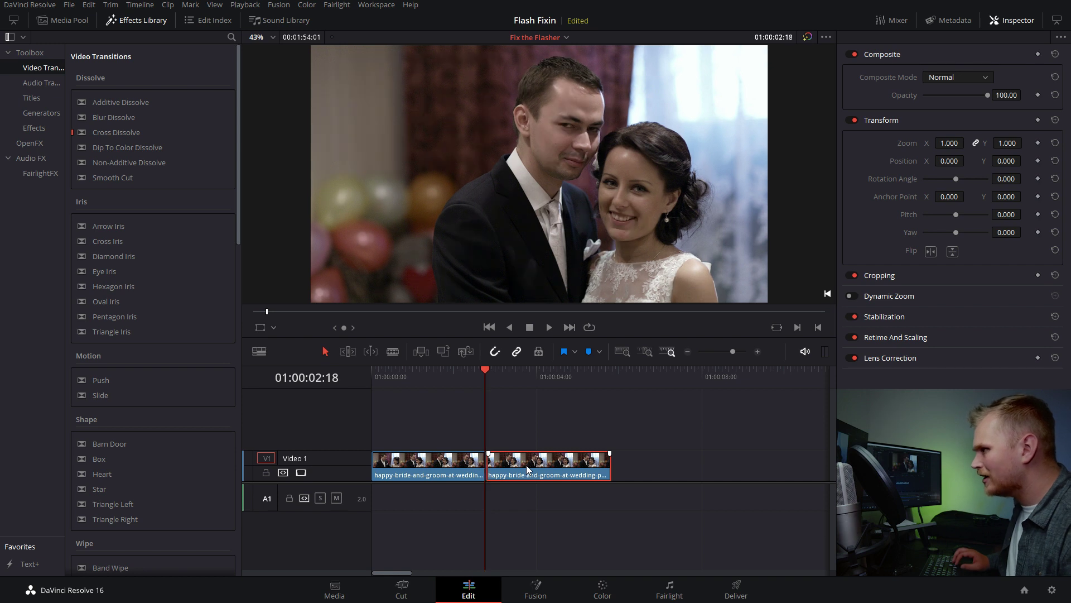
key(Right)
- Step frame by frame around the new cut at 01:00:02:18 to confirm no flash frames remain
key(Left)
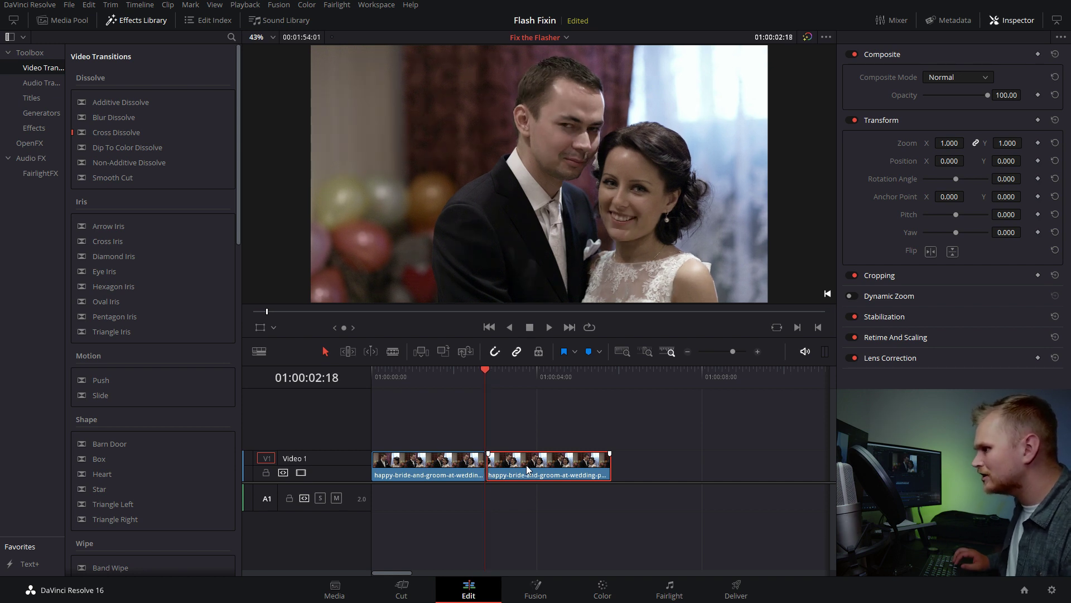
key(Left)
key(space)
key(space)
key(Left)
key(j)
key(k)
key(Left)
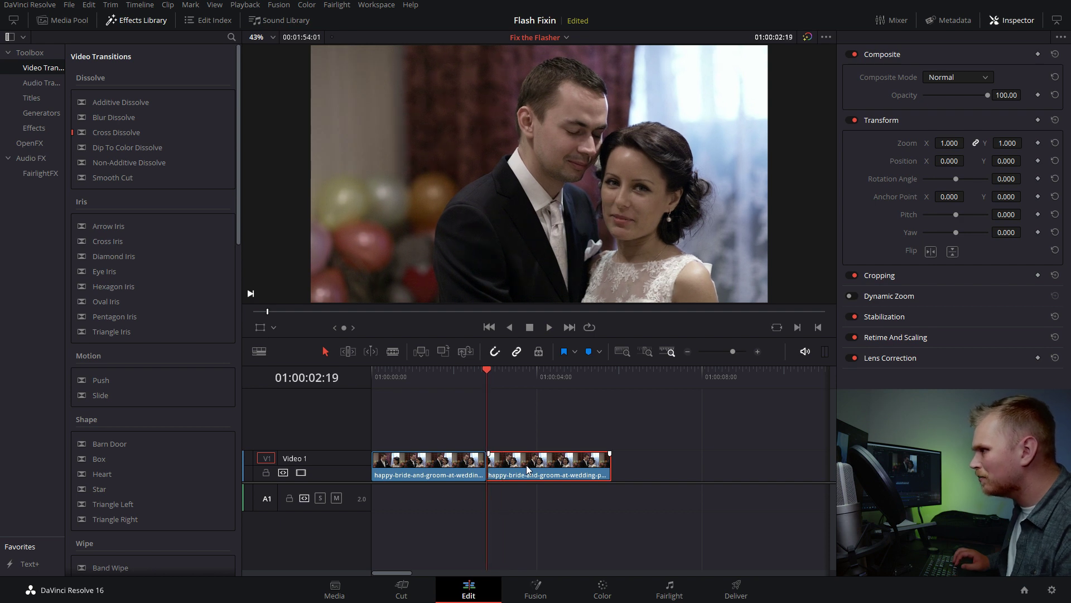
key(Left)
key(Right)
key(Left)
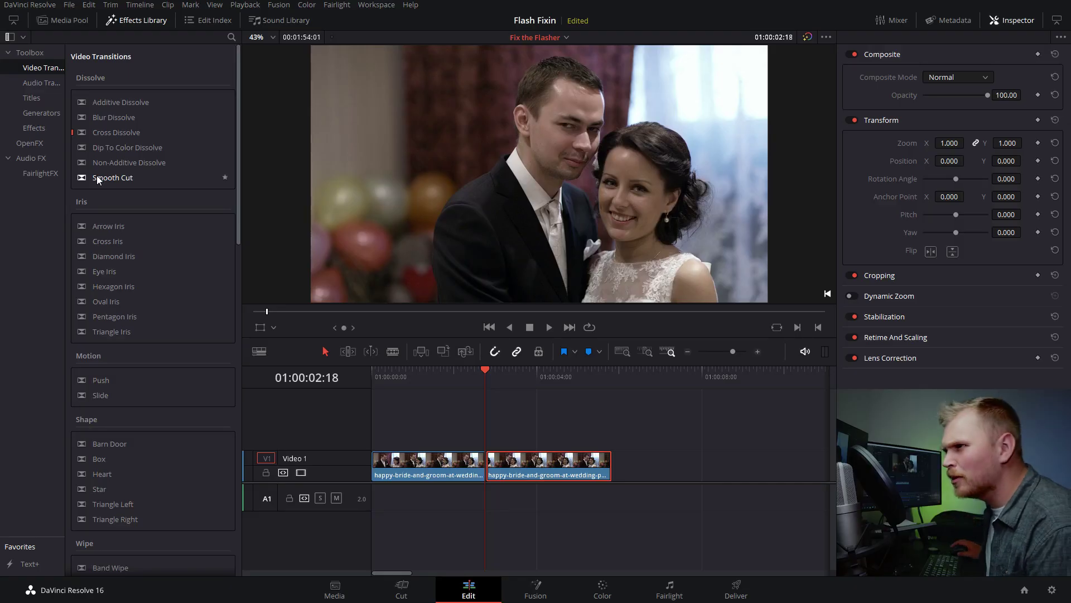
- Drop a Smooth Cut transition onto the edit between the wedding clips and scrub through it
drag(115, 174, 461, 393)
drag(484, 454, 478, 459)
scroll(477, 459, up, 2)
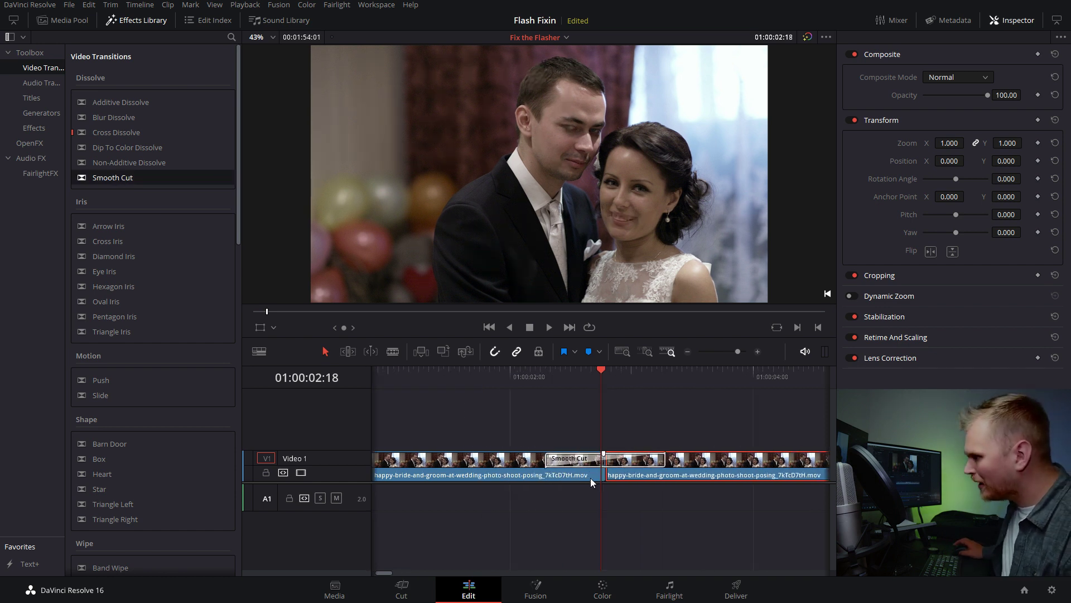
click(569, 378)
drag(569, 381, 586, 405)
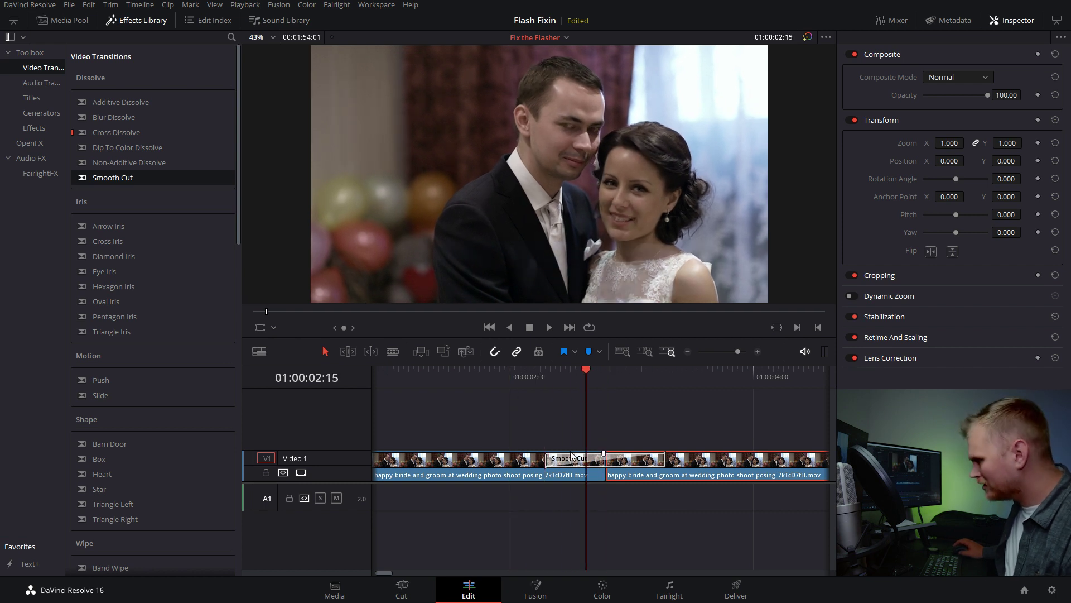
- Shorten the Smooth Cut to 2 frames and step through it frame by frame
drag(547, 463, 605, 461)
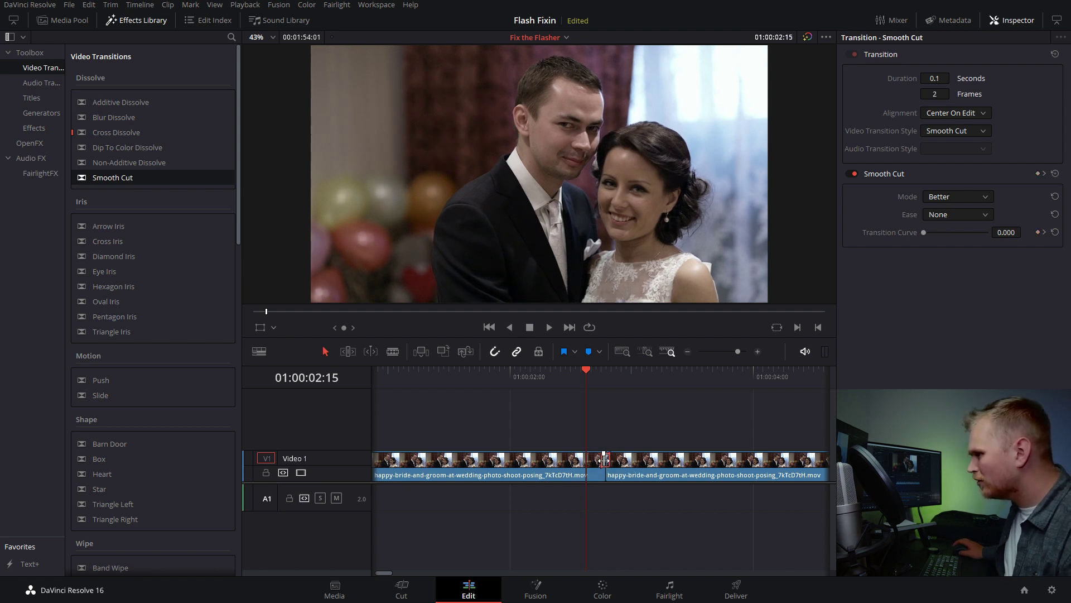
key(Right)
key(Right)
key(Right)
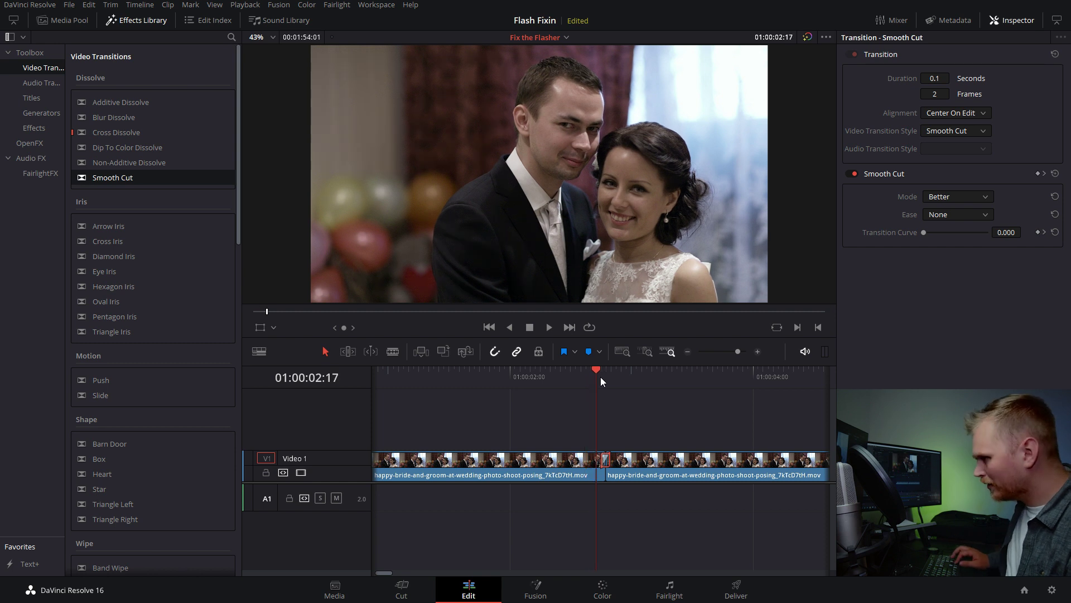
key(Right)
key(Right)
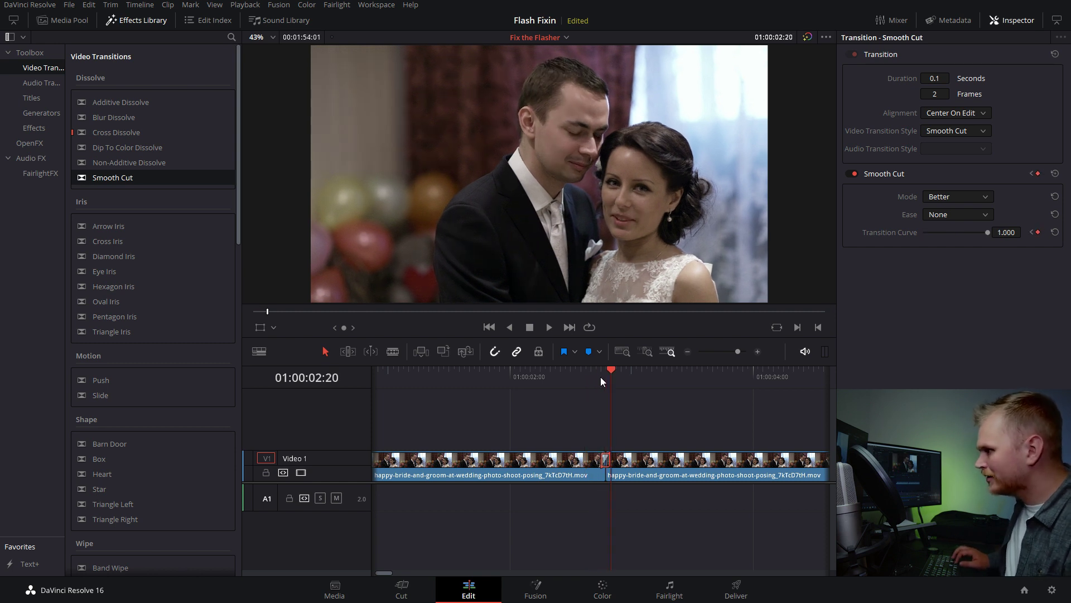
key(Left)
key(Left)
key(Left)
key(Left)
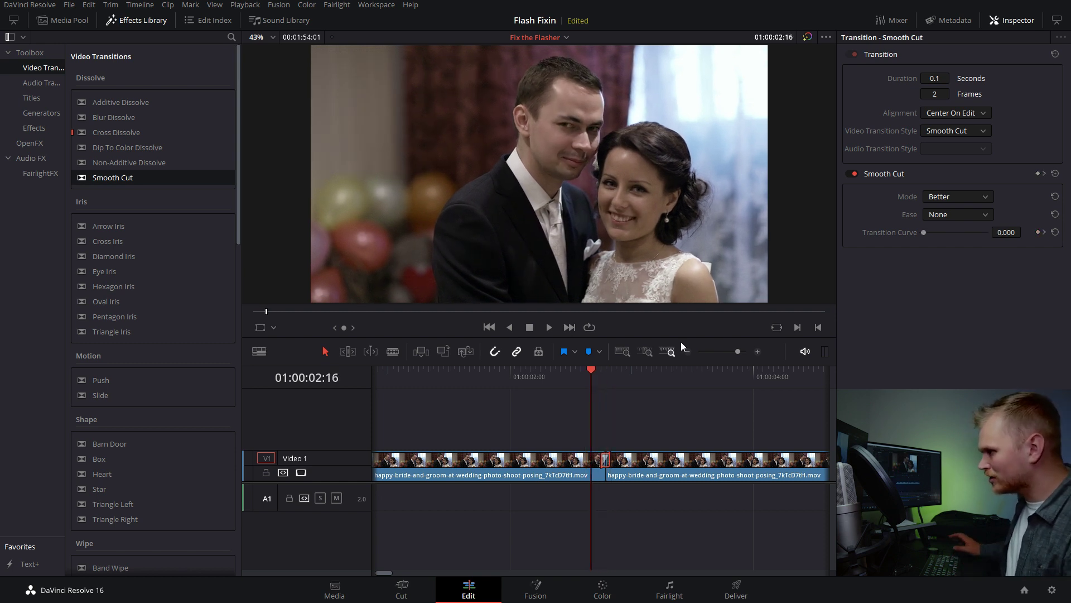
click(479, 377)
- Play the wedding edit through the 2-frame Smooth Cut, continuing toward the photoshoot clip
key(space)
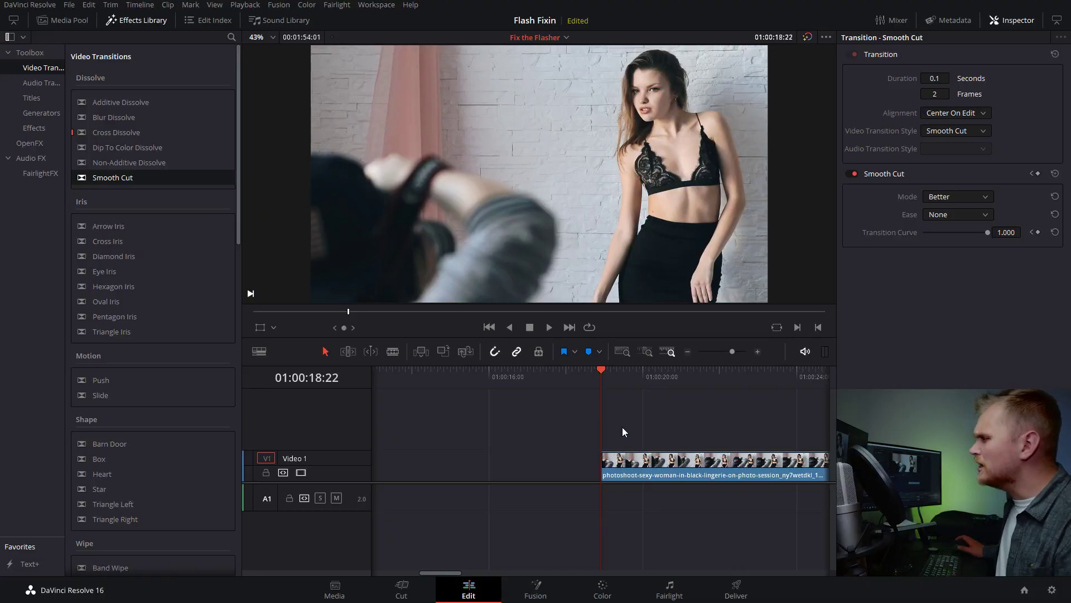
- Split the photoshoot clip at 01:00:19:09, just before the flash, and ripple-trim the 4 flash frames
key(space)
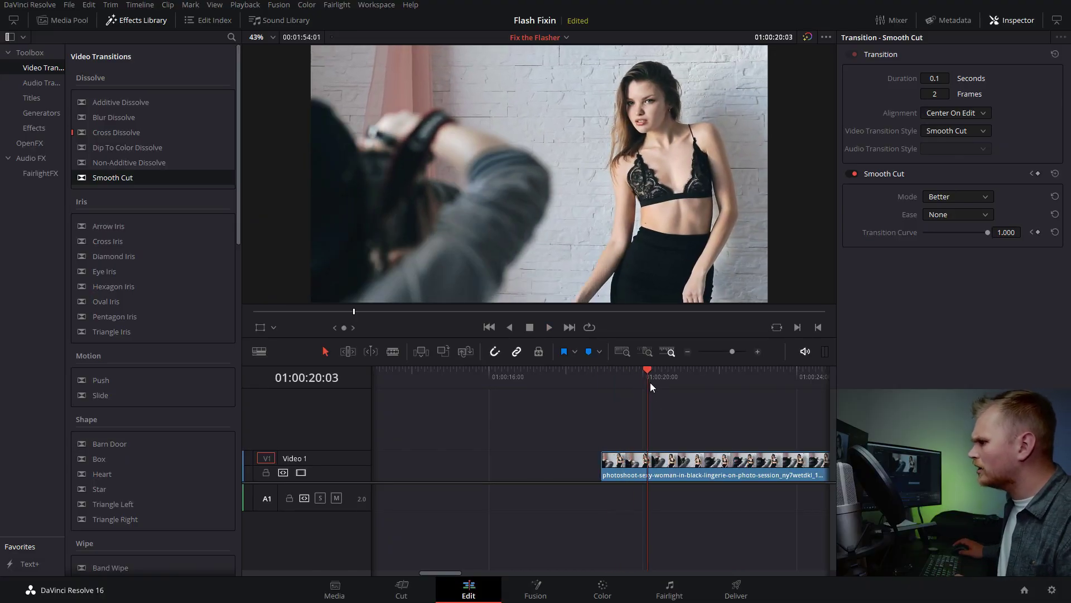
drag(650, 384, 609, 378)
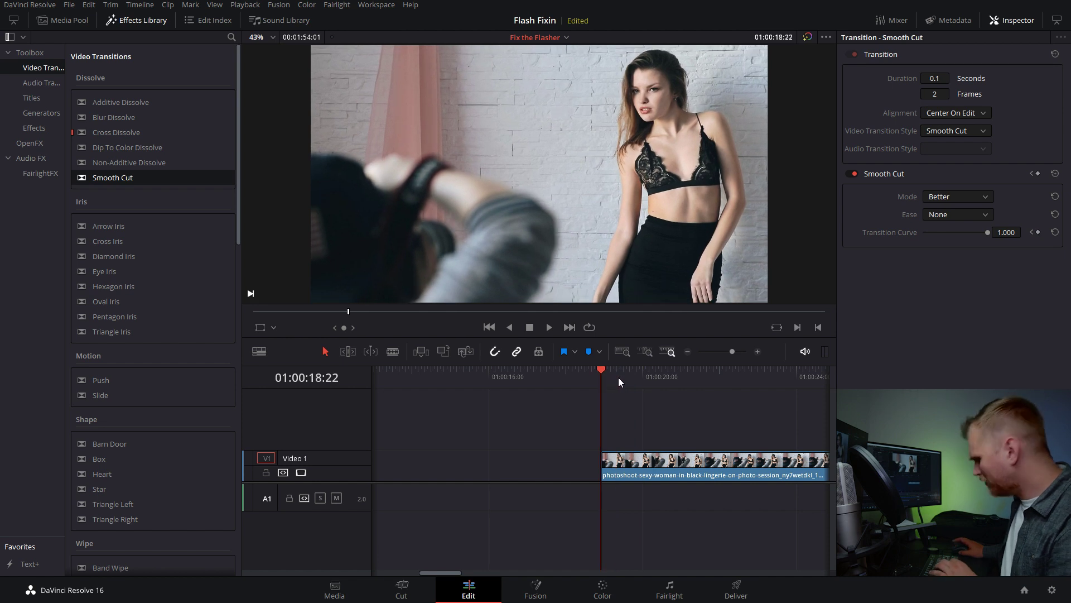
key(space)
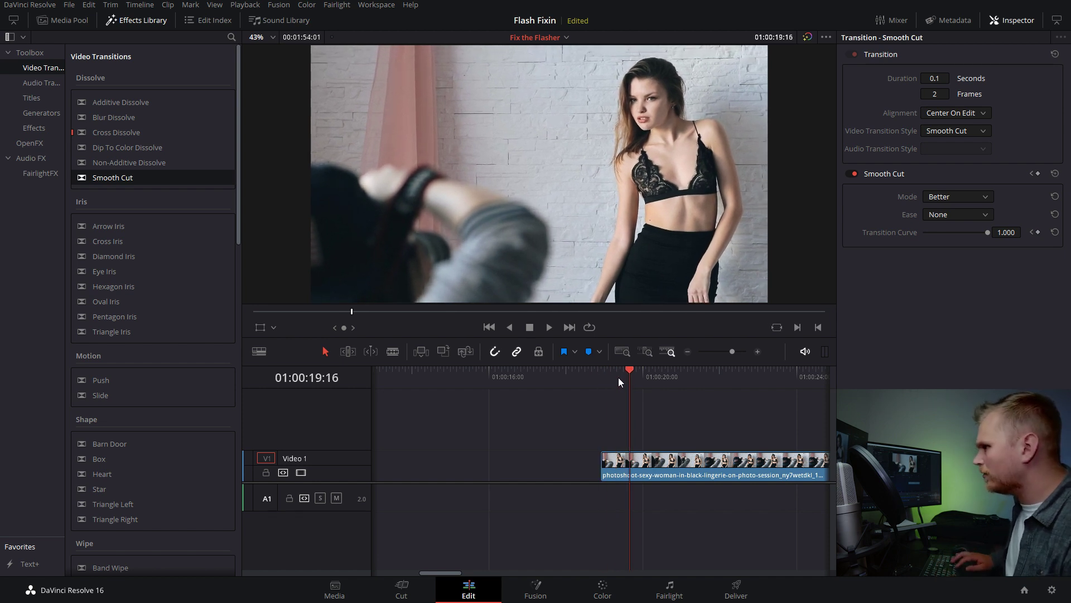
key(Left)
key(Left)
key(Left)
key(Left)
key(Left)
key(Left)
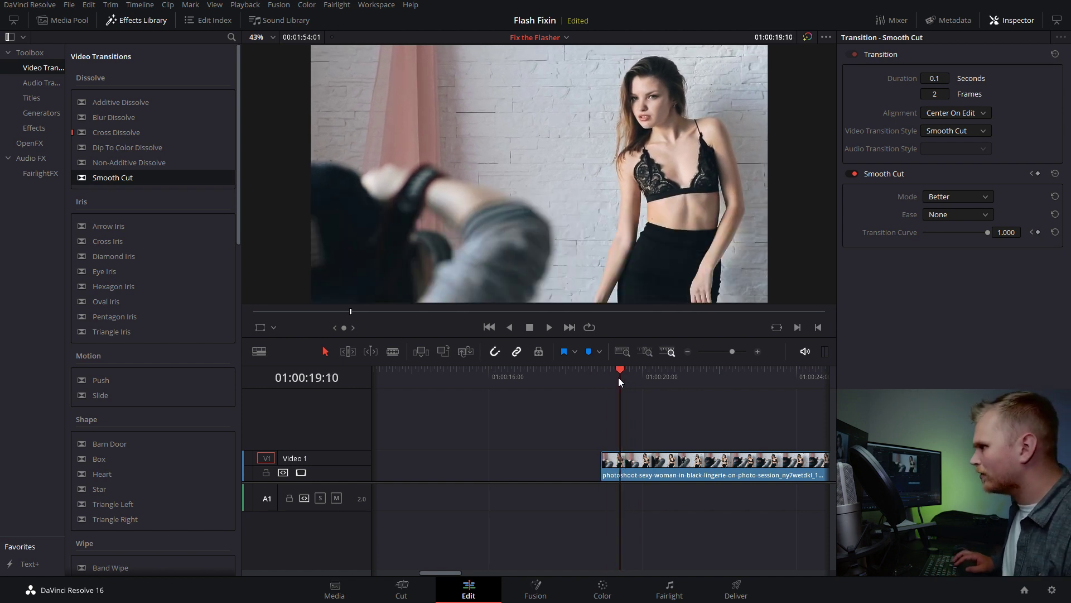
key(Left)
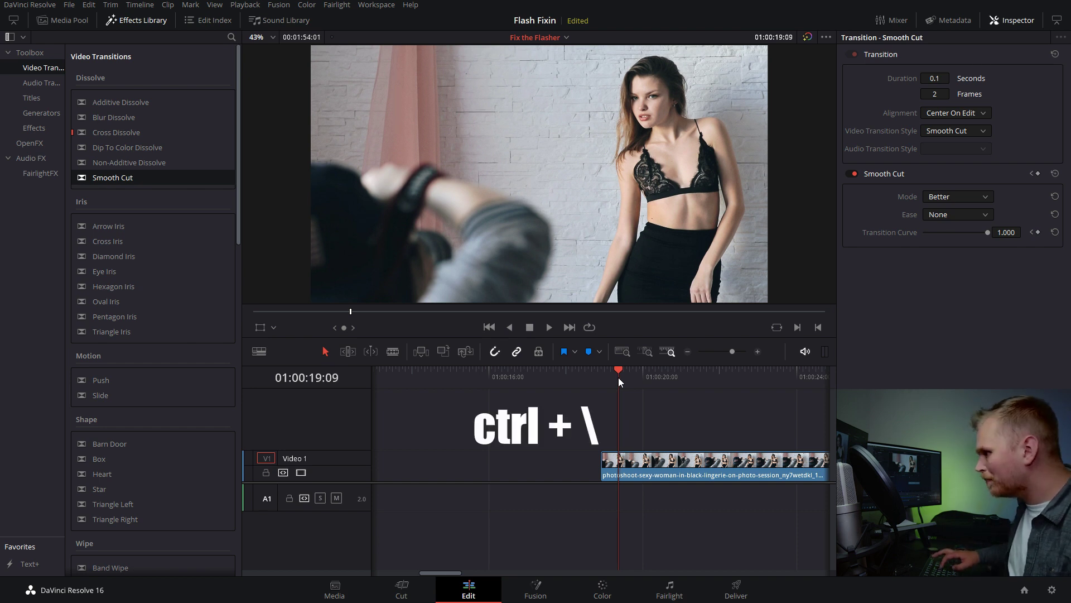
key(ctrl+backslash)
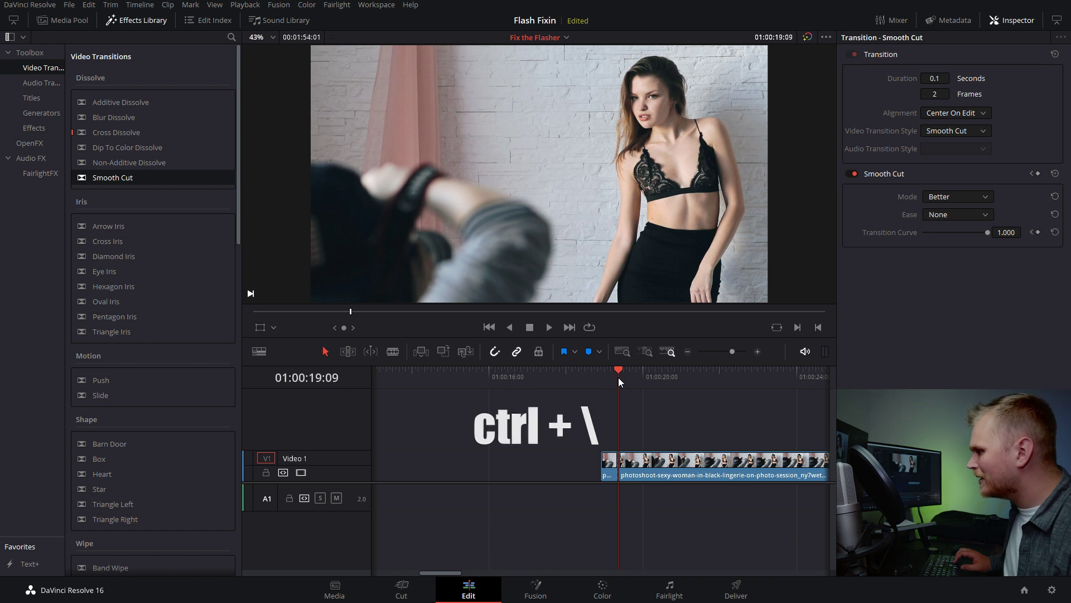
key(Right)
key(Right)
key(Right)
key(Right)
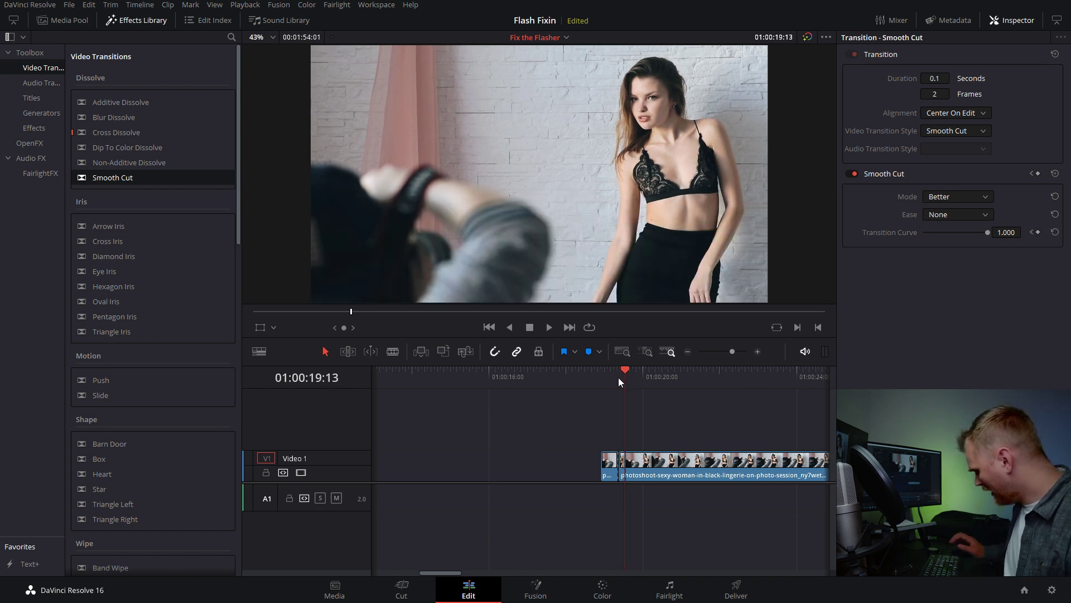
key(ctrl+shift+bracketleft)
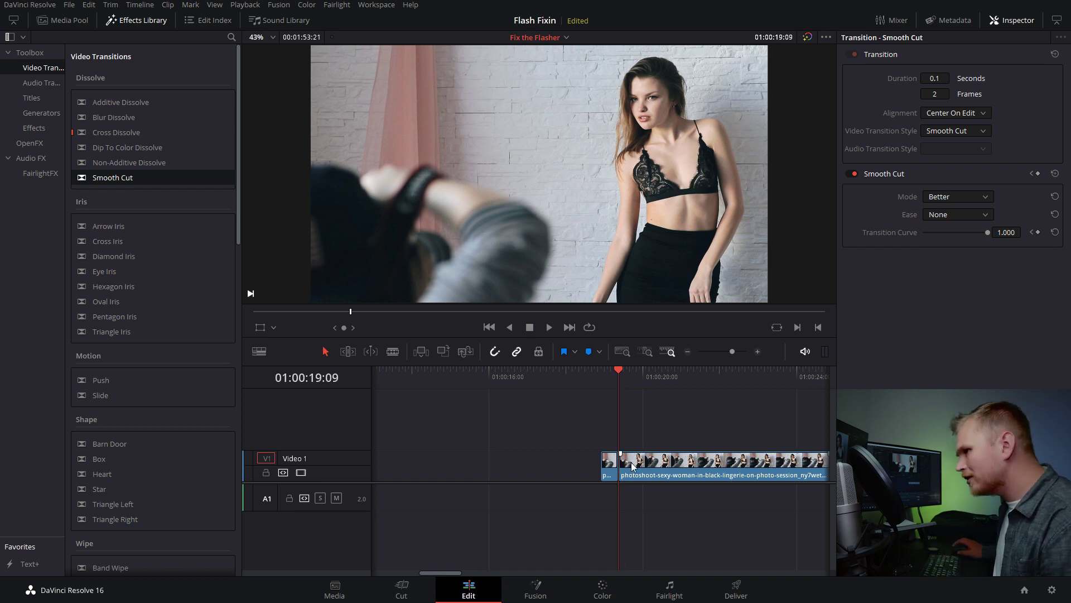
- Set Smooth Cut as the standard transition
right_click(162, 182)
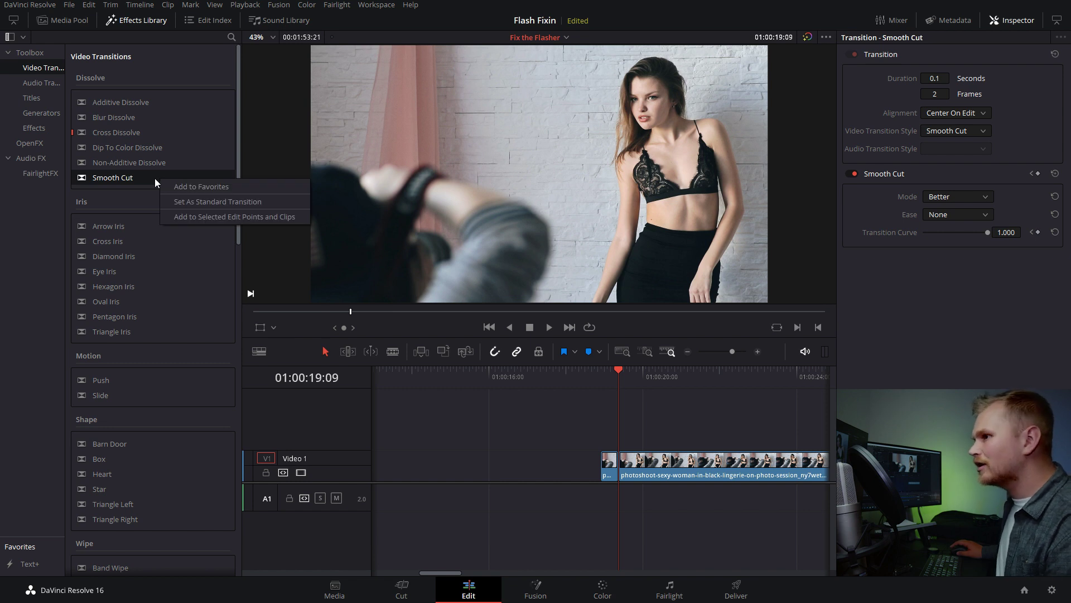
click(208, 204)
scroll(605, 438, up, 2)
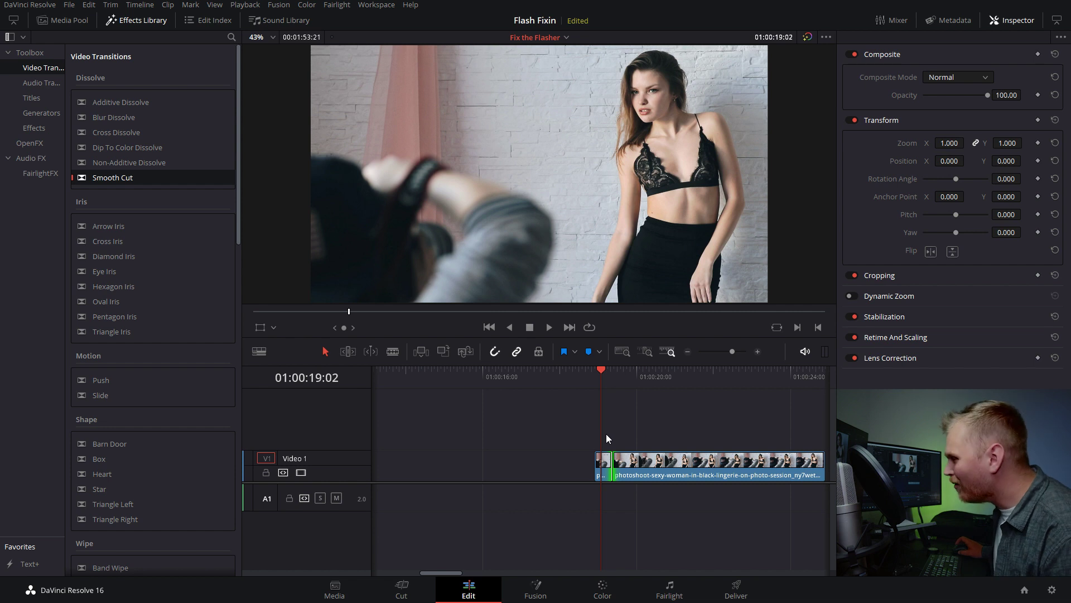
scroll(624, 442, up, 1)
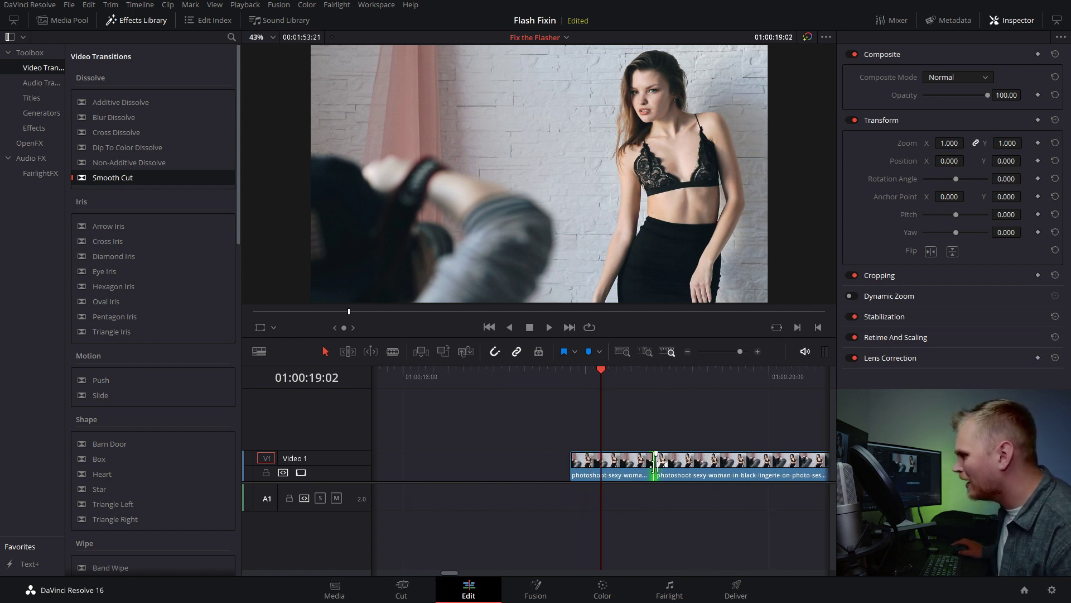
- Add the standard Smooth Cut at the photoshoot edit point and play it back
right_click(654, 466)
click(673, 476)
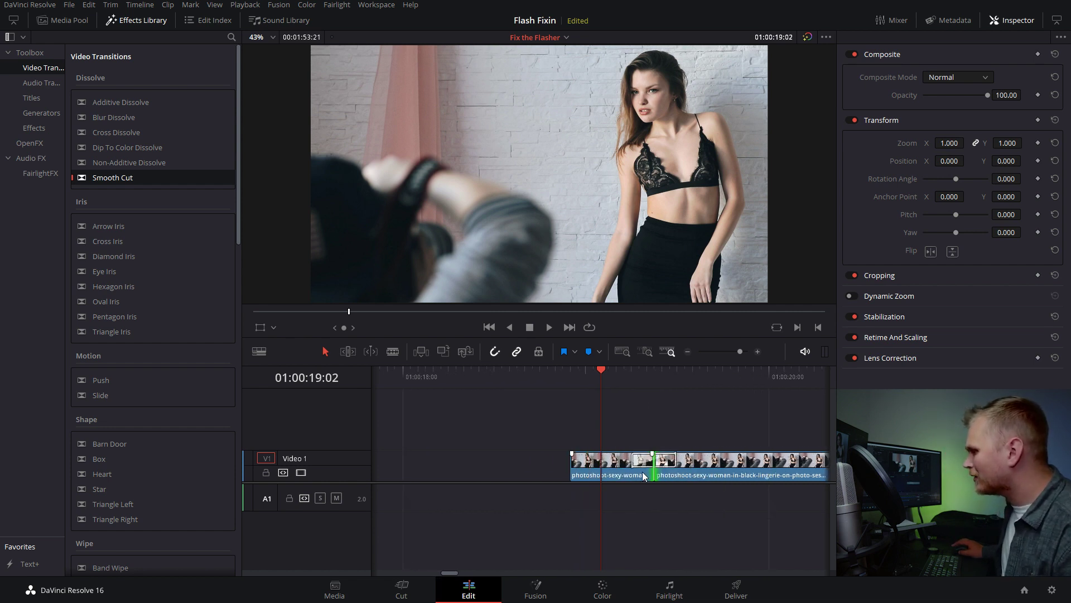
click(650, 461)
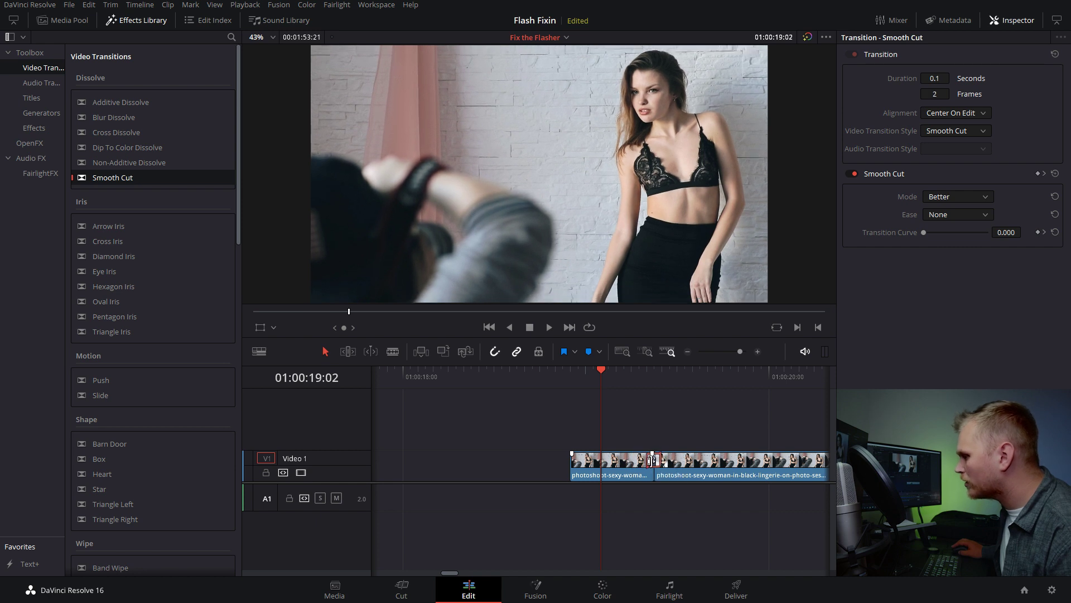
key(space)
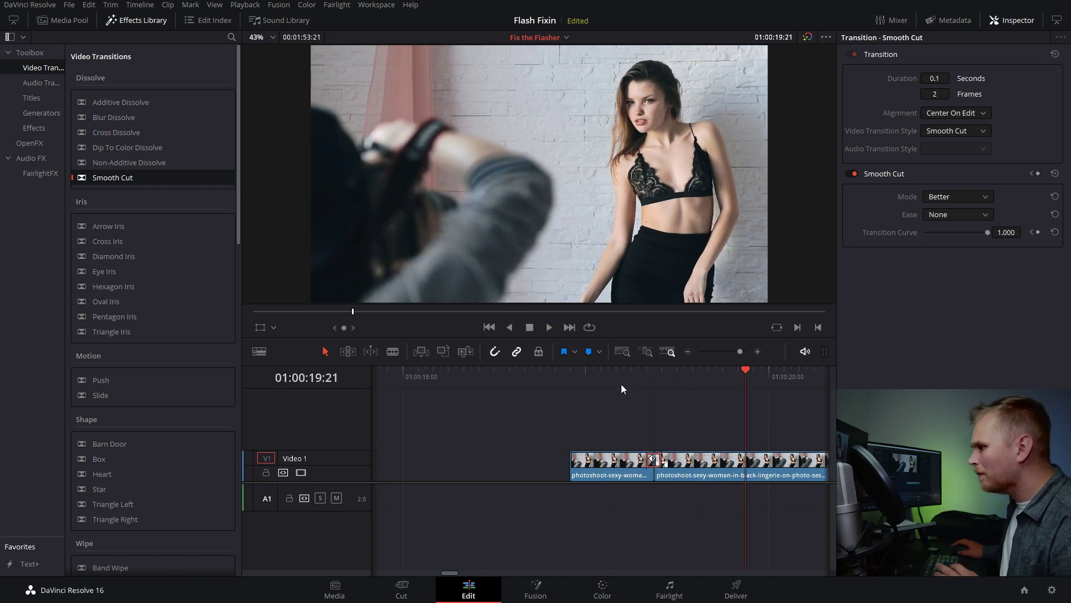
click(644, 373)
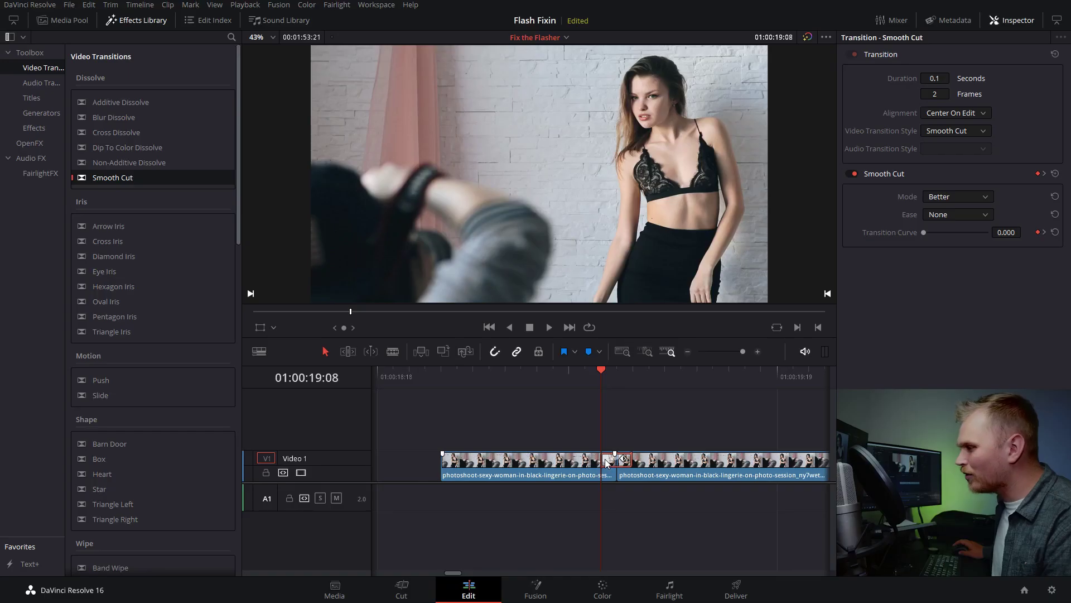
- Save the timeline transition as a user preset named 'Smooth Cut fast'
right_click(608, 462)
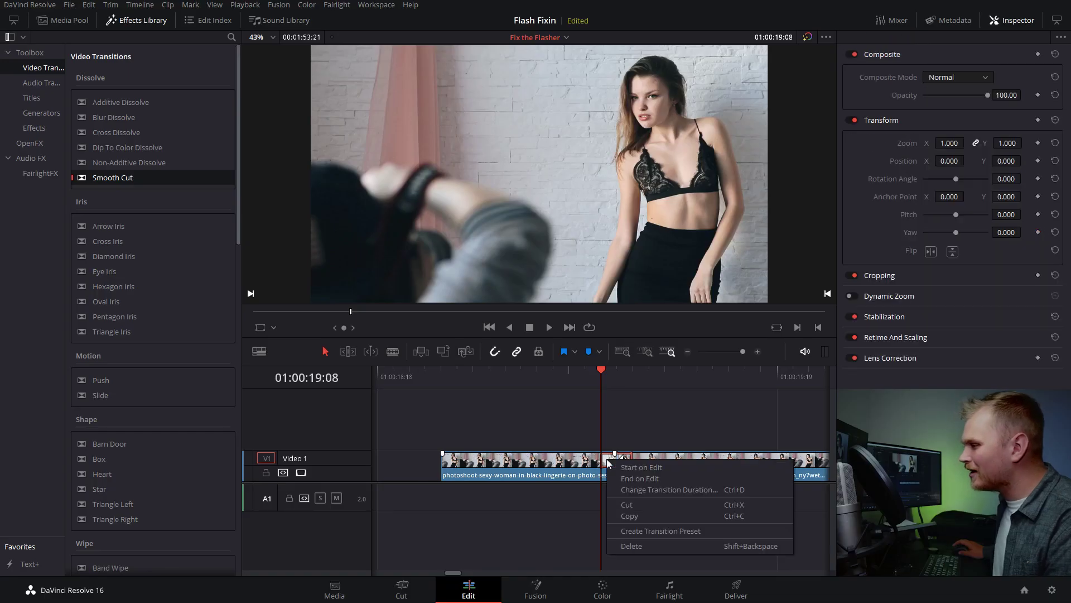
click(654, 531)
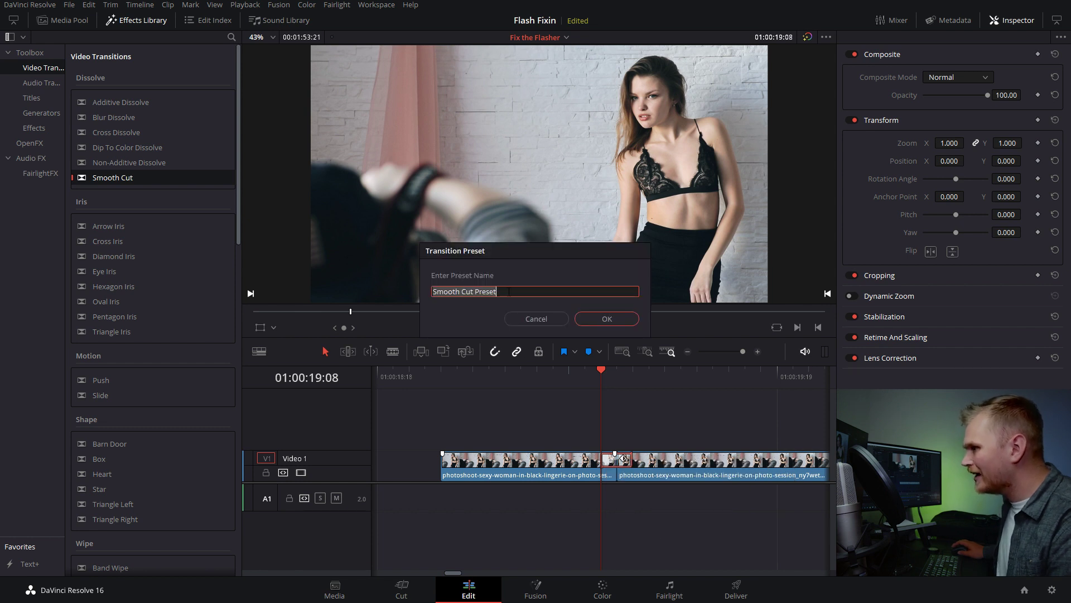
click(508, 290)
key(BackSpace)
key(BackSpace)
key(BackSpace)
key(BackSpace)
key(BackSpace)
key(BackSpace)
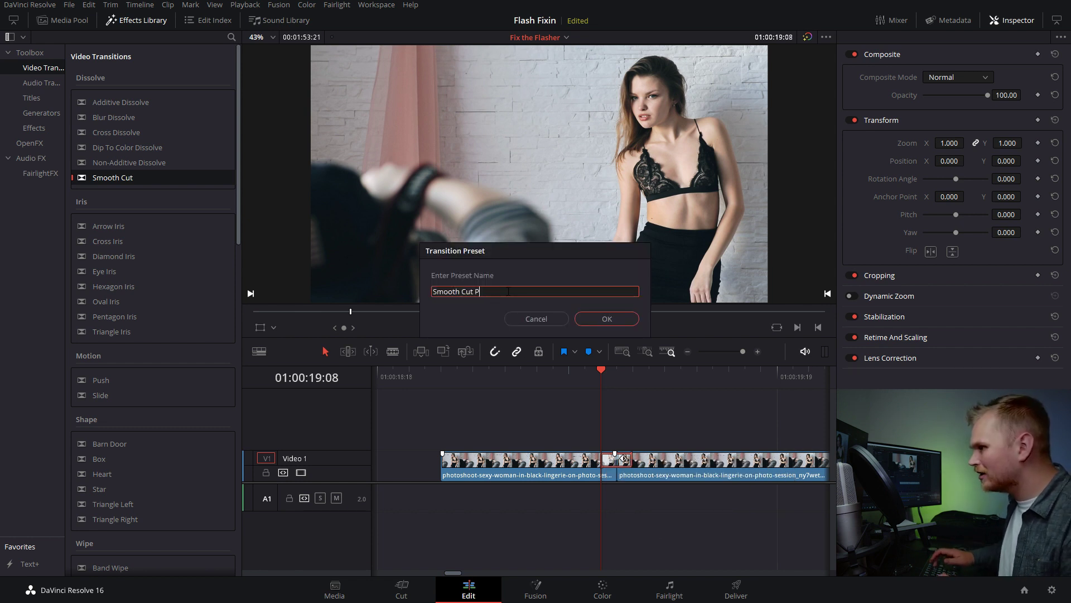
text(fast)
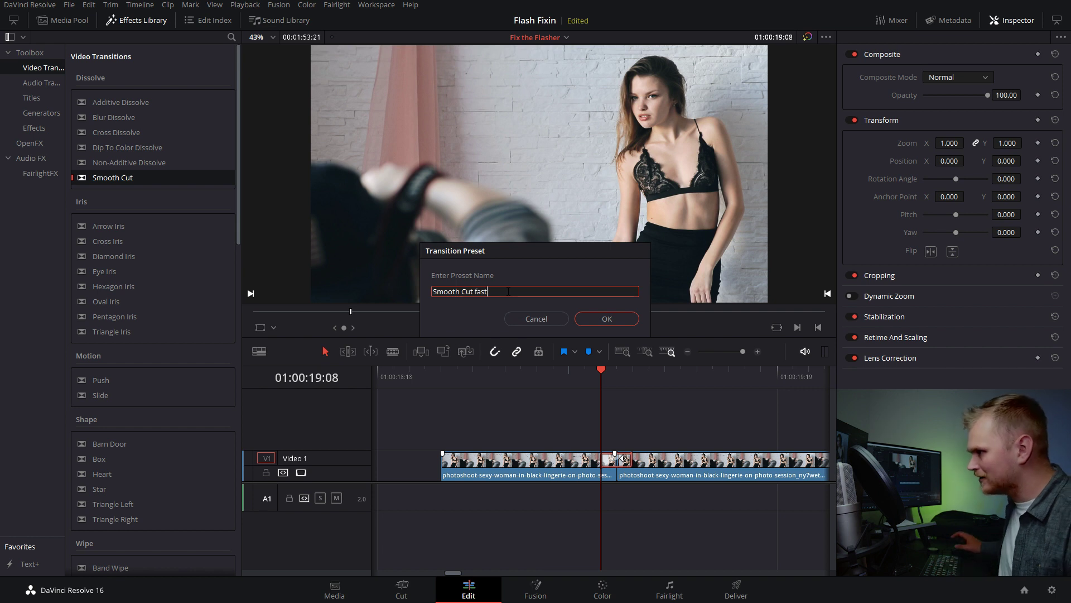
click(607, 318)
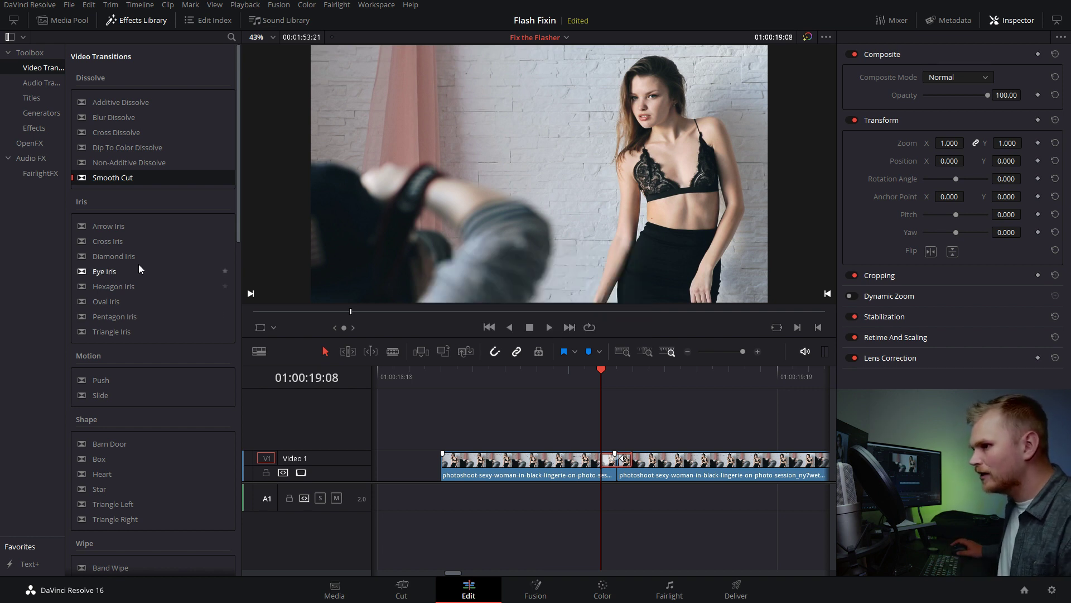
- Make the 'Smooth Cut fast' preset the standard transition and play the timeline
scroll(140, 263, down, 5)
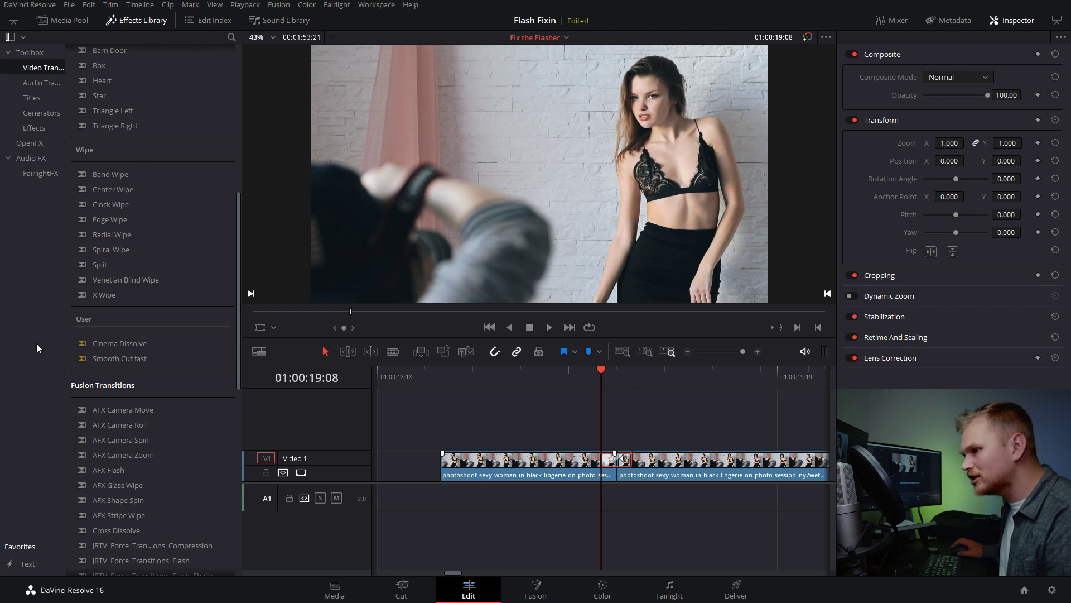
right_click(137, 361)
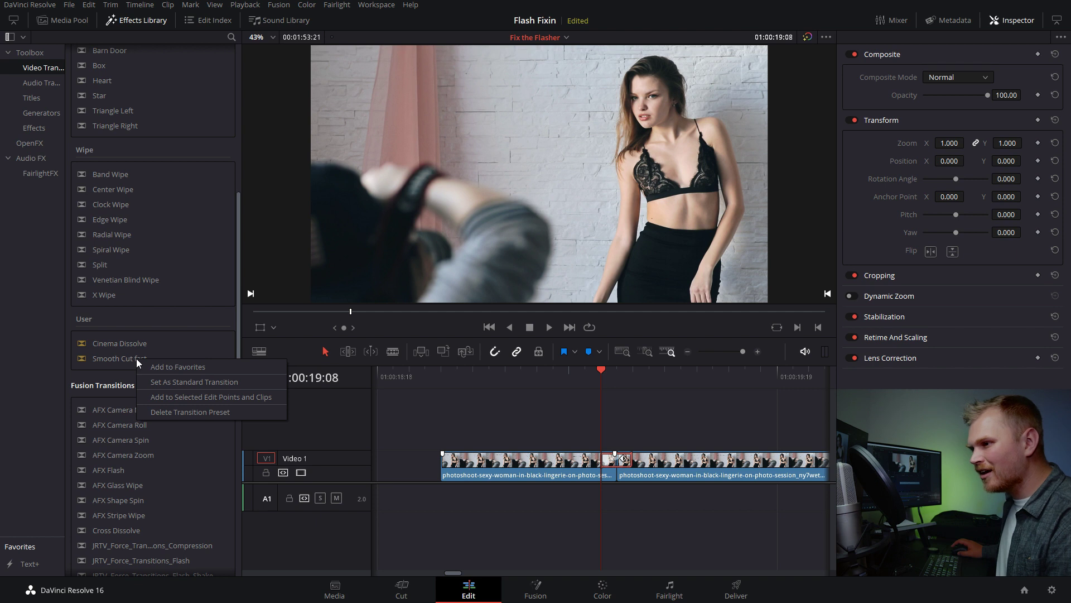
click(167, 383)
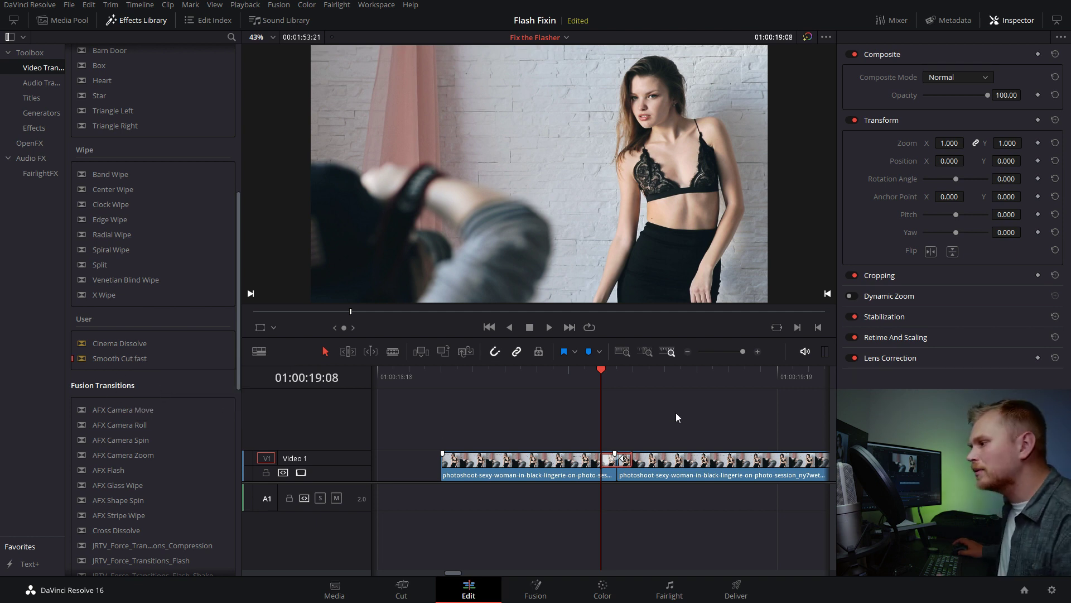
key(space)
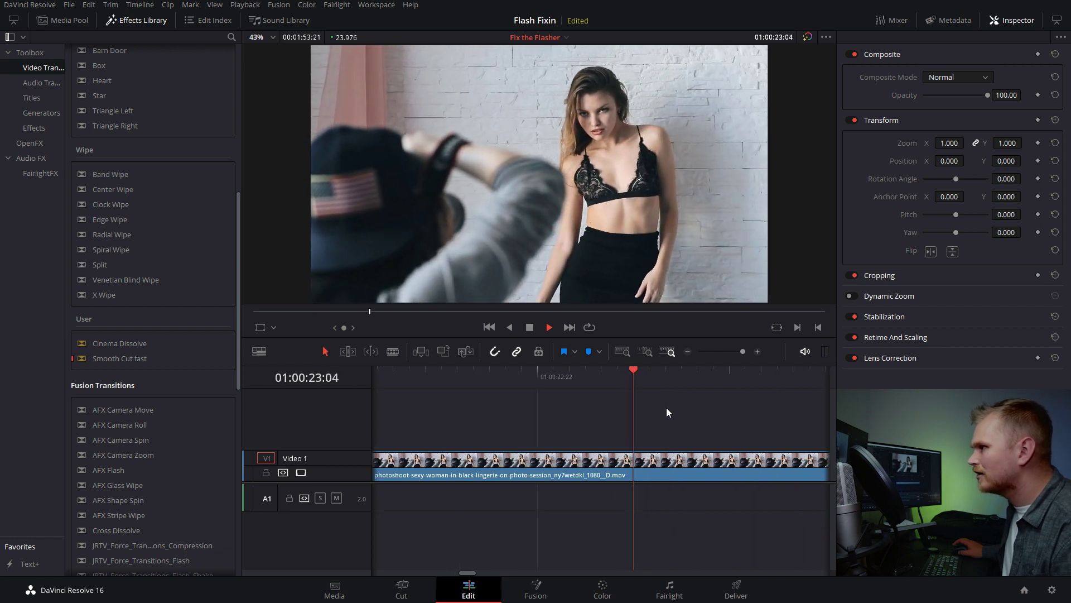
- Stop at 01:00:23:00, select the Video 1 clip and blade it with Ctrl+B
key(space)
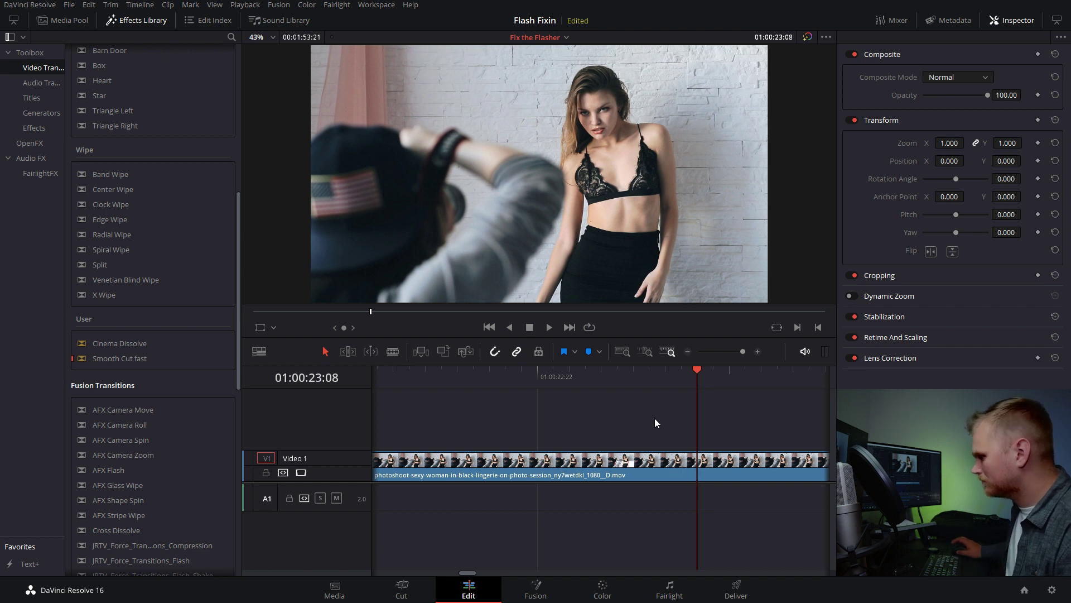
key(Left)
key(Left)
key(Left)
key(Left)
key(Left)
key(Left)
key(Left)
key(Left)
key(Left)
key(Left)
key(Left)
key(Left)
key(Left)
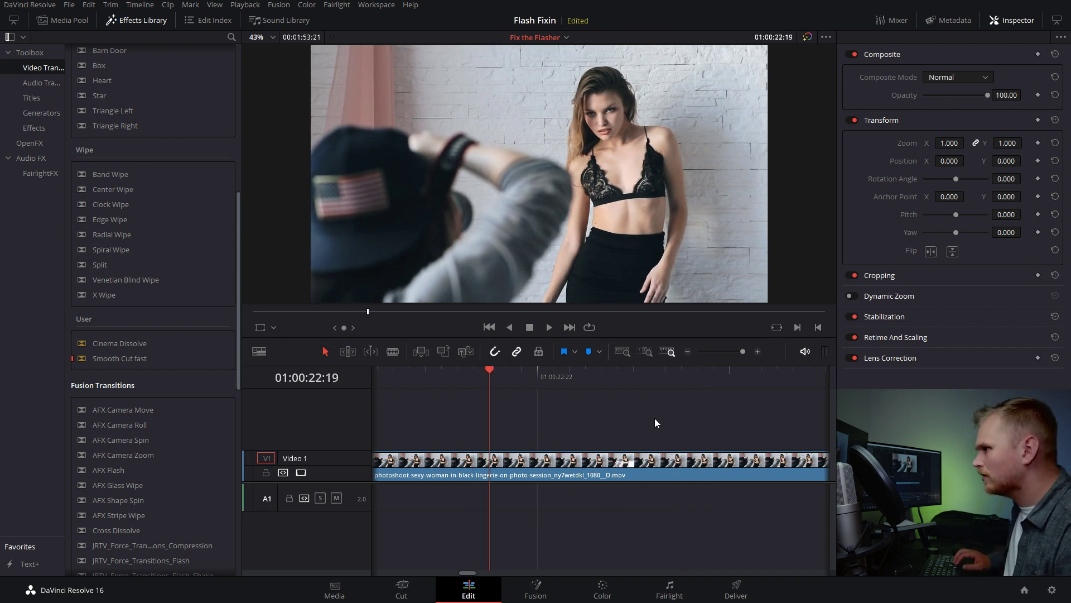
key(Right)
key(Right)
key(Right)
key(Right)
key(Right)
key(Right)
key(Right)
key(Right)
key(Left)
key(Left)
key(Left)
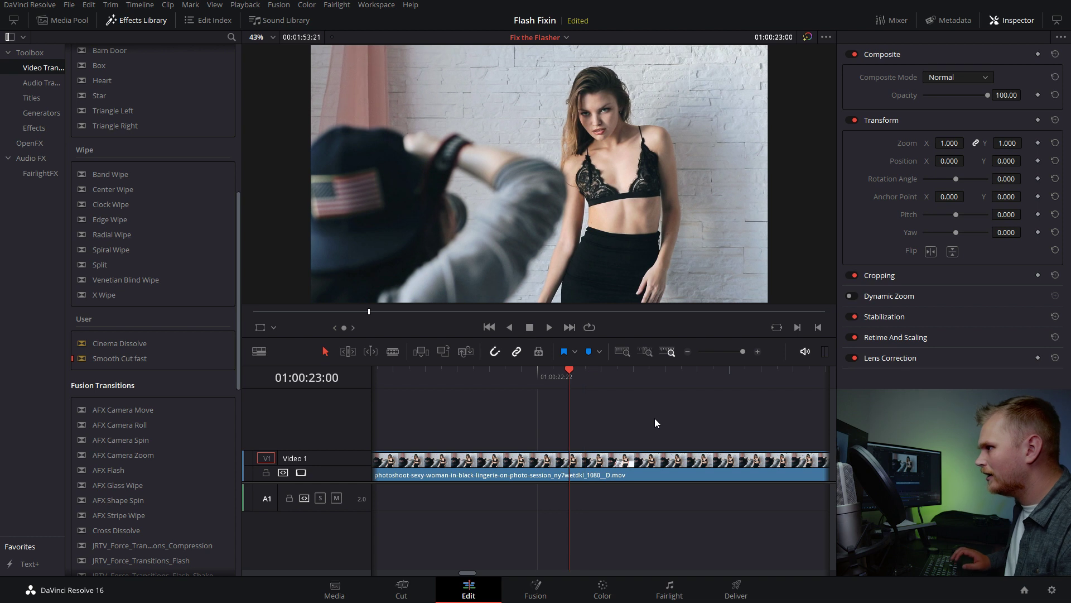
click(586, 472)
key(ctrl+b)
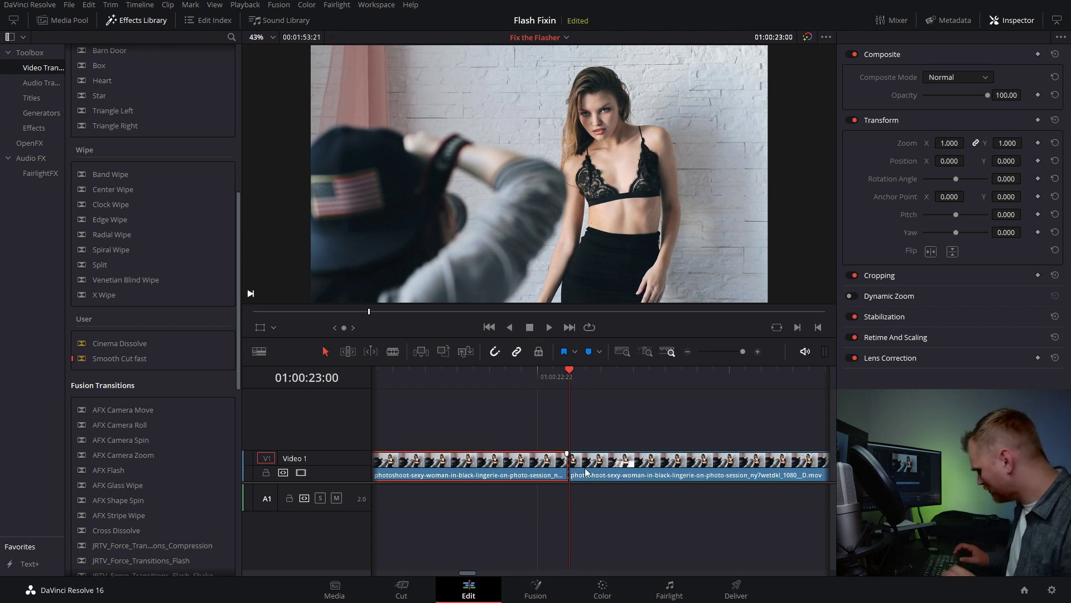
- Select the second piece, return to the new edit point and bring up its transition options
key(Right)
key(Right)
key(Right)
key(Right)
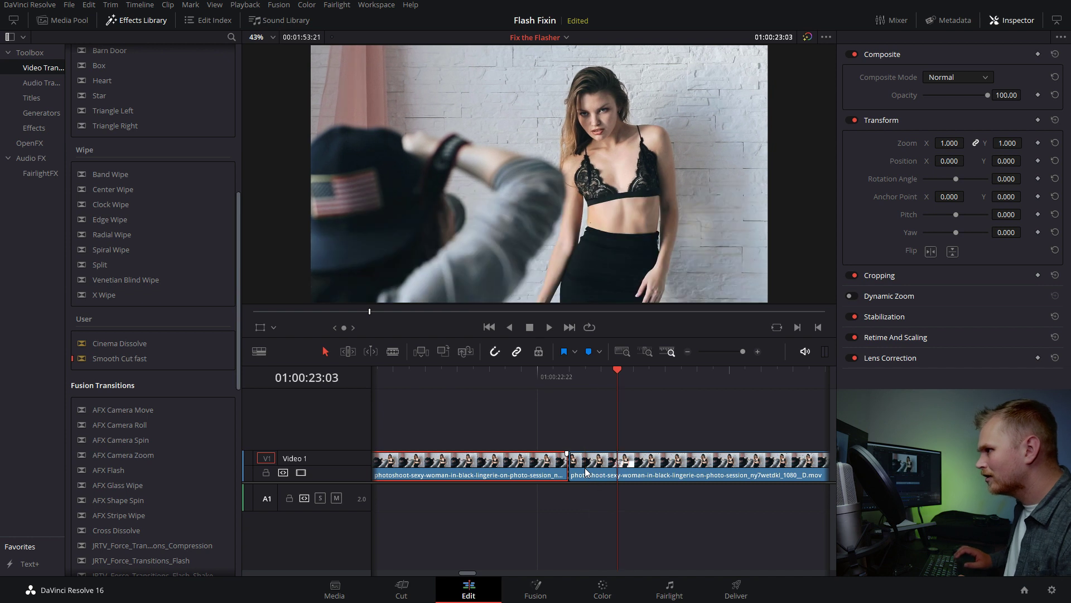
click(655, 468)
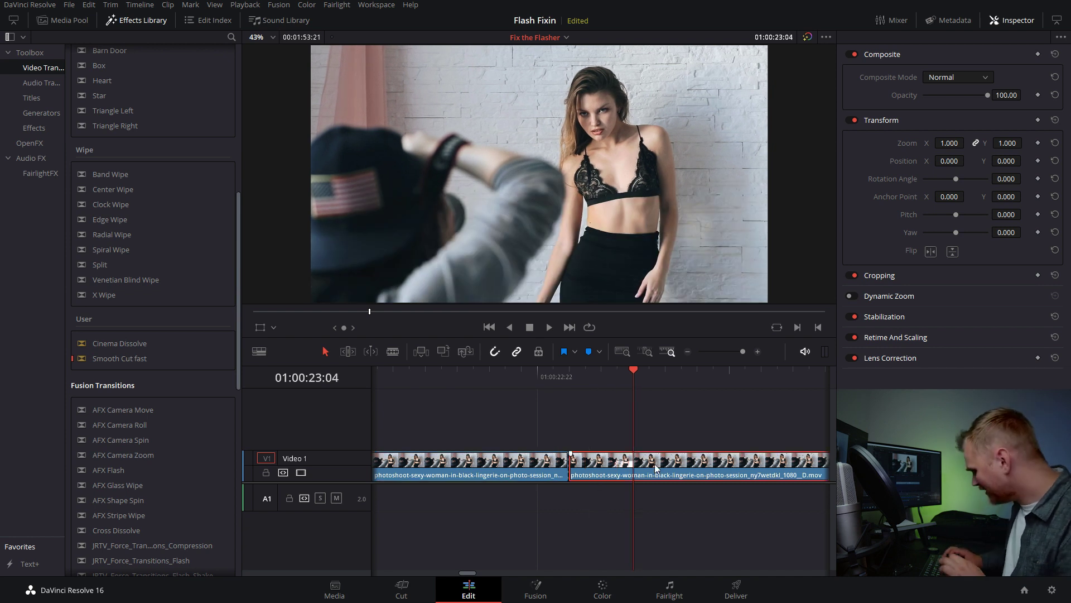
key(Up)
key(Left)
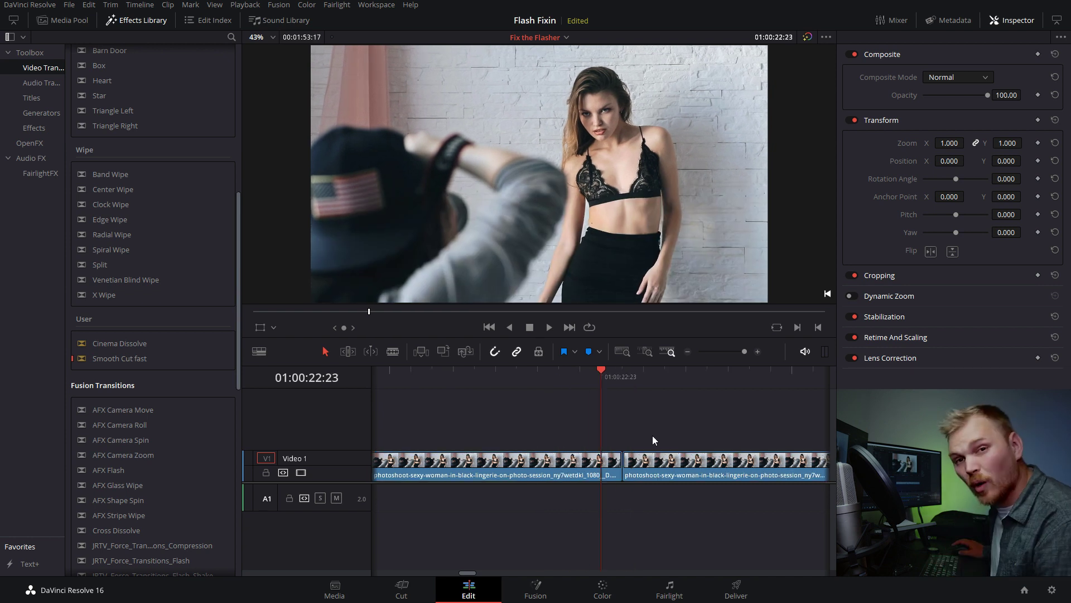
right_click(625, 468)
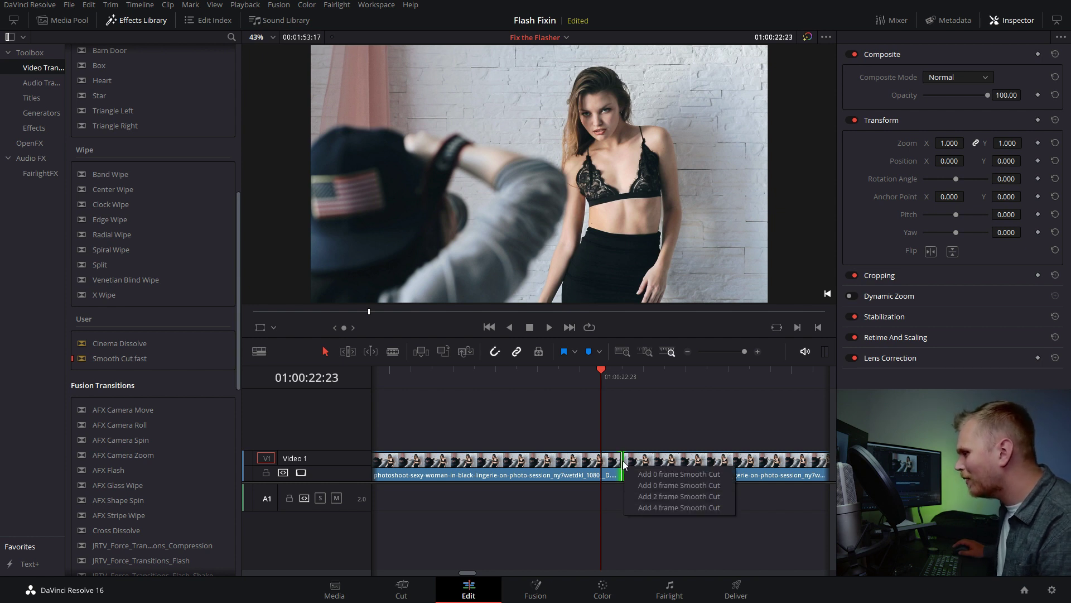
- Add the default Smooth Cut fast transition at the second photoshoot cut on Video 1 and play through it
click(625, 458)
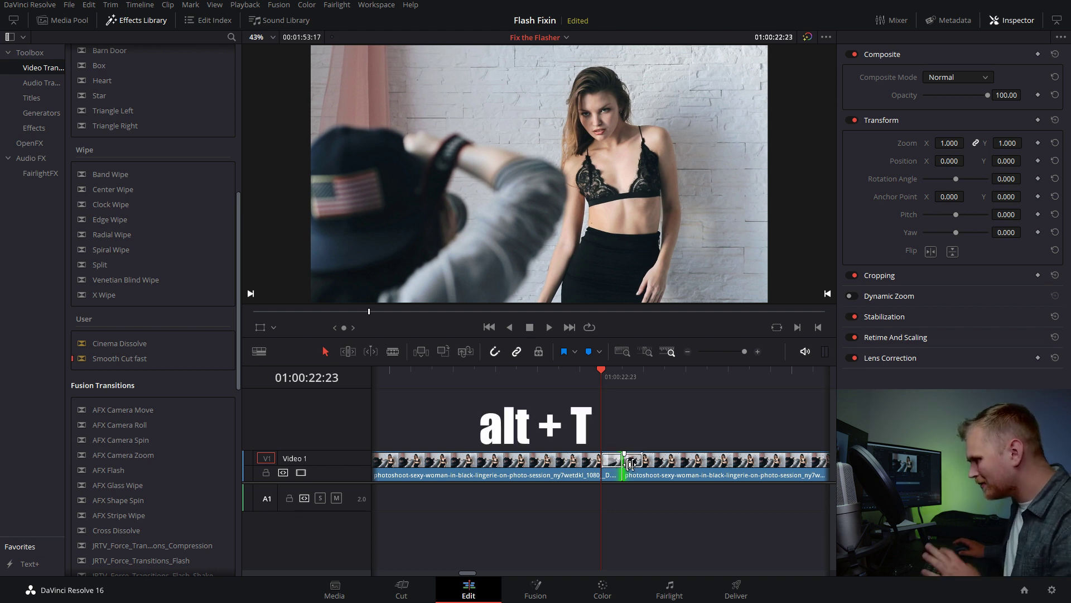
key(alt+t)
key(Right)
key(Right)
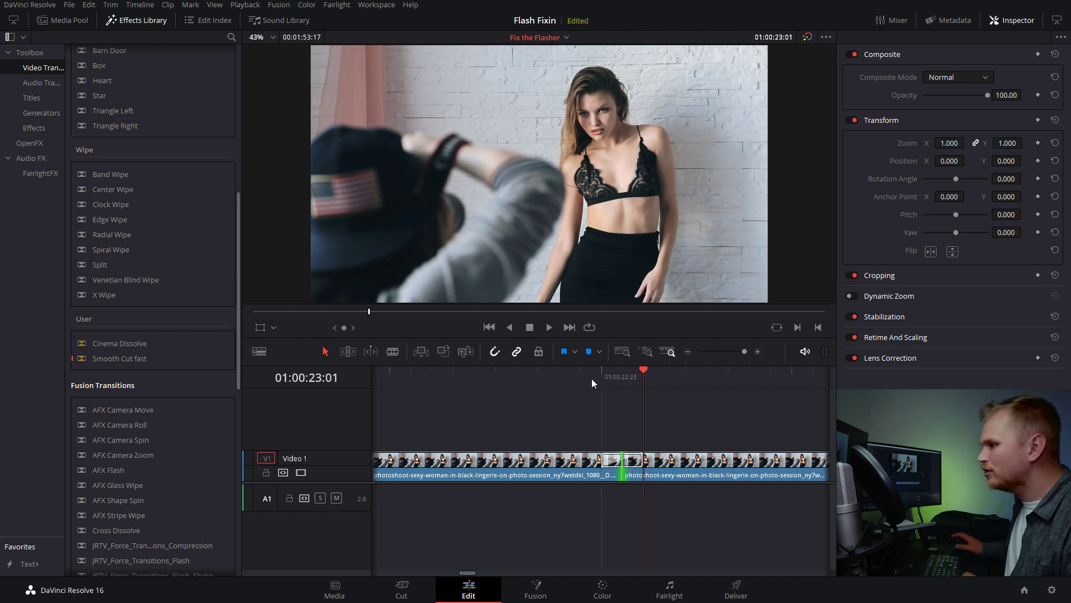
key(slash)
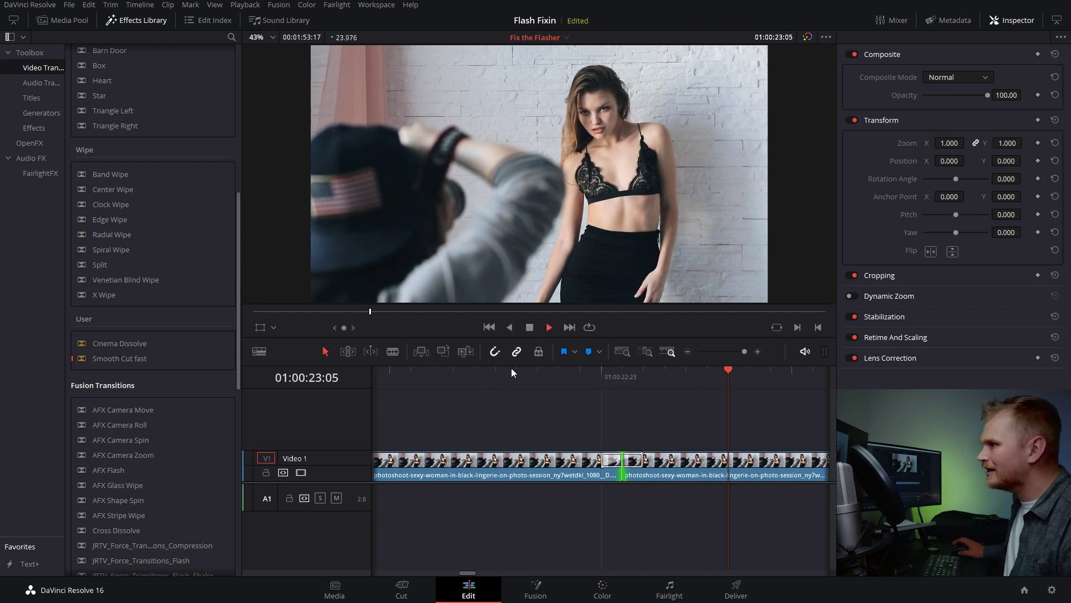